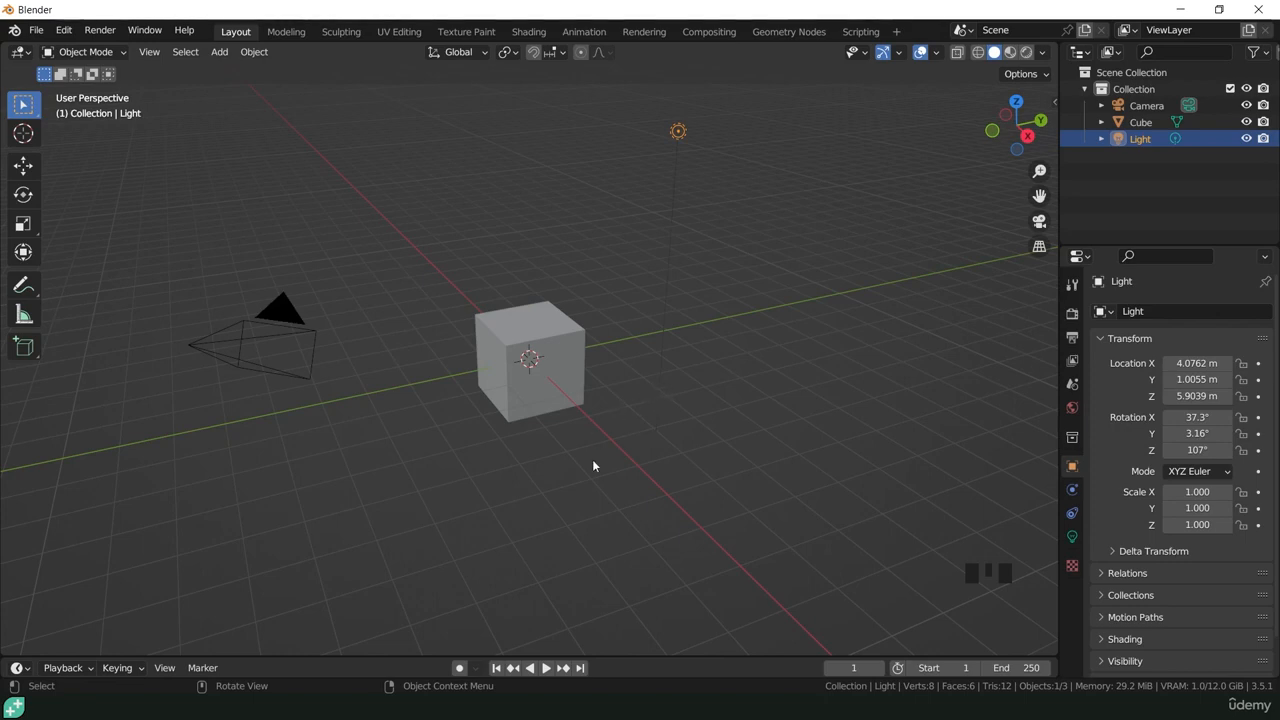
Step: Delete the default cube and add a mesh plane in its place
left_click(551, 334)
key("Delete")
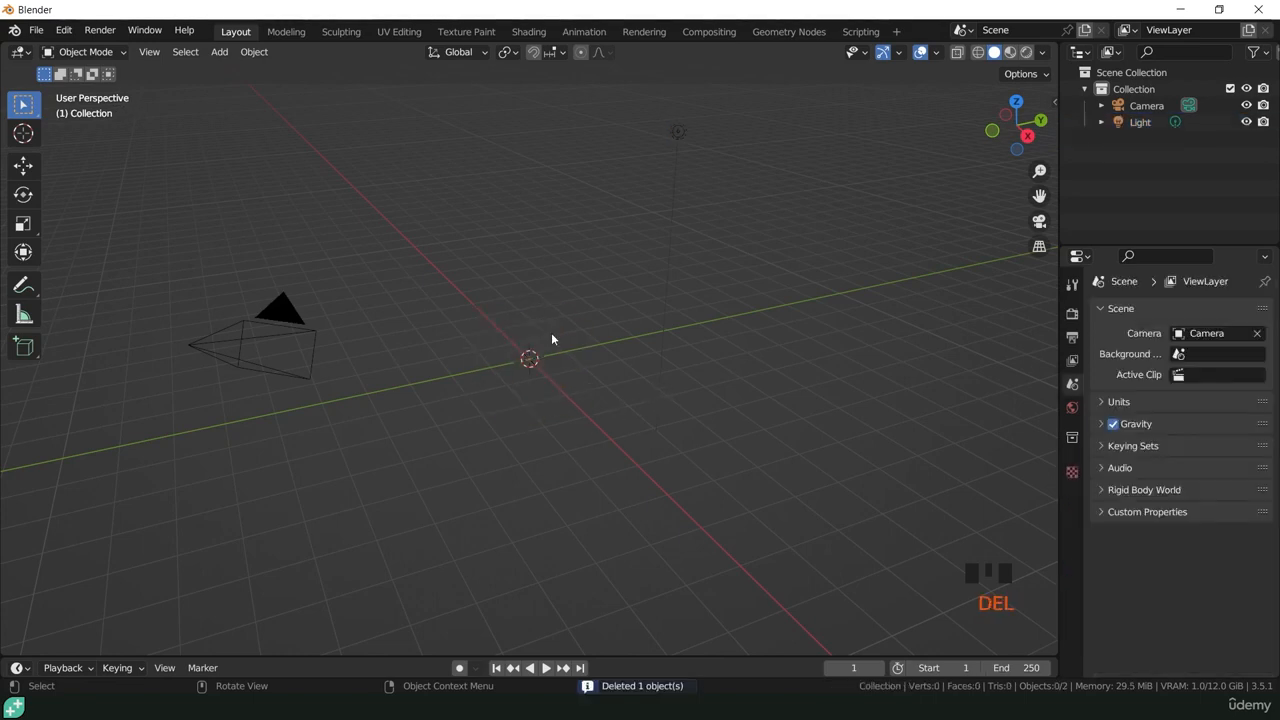
key("shift")
key("shift+a")
mouse_move(551, 333)
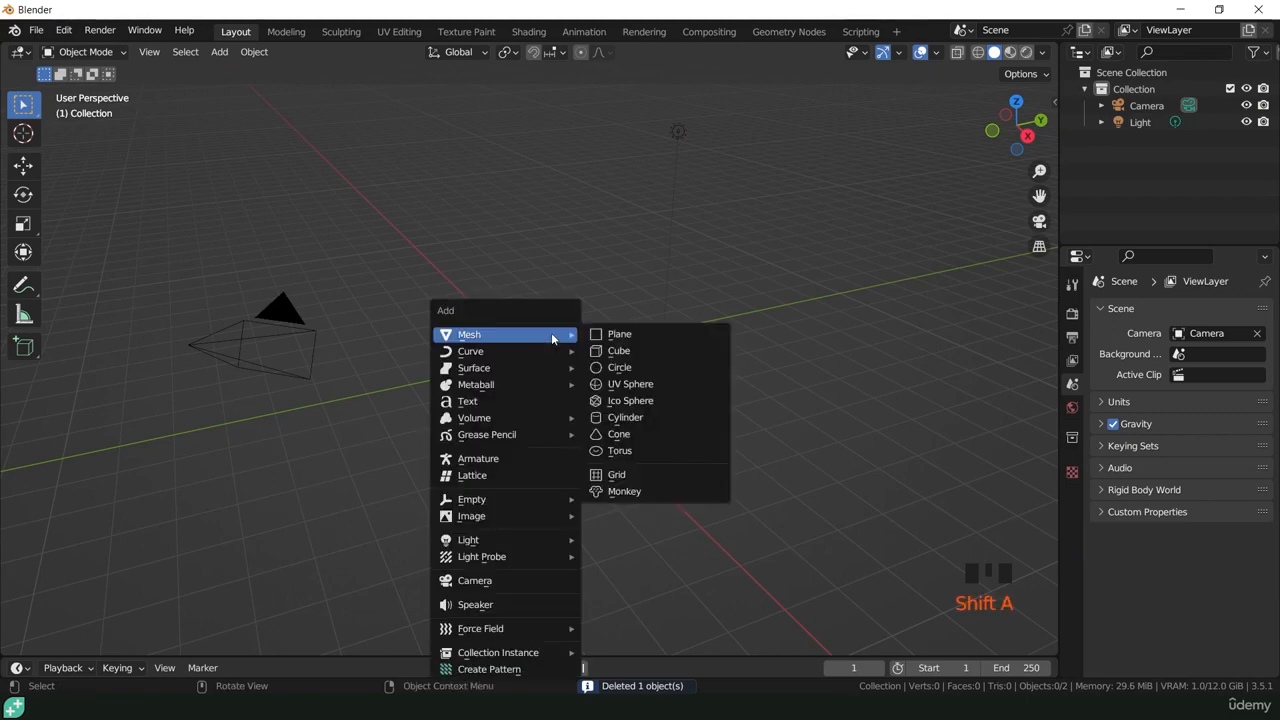
left_click(615, 334)
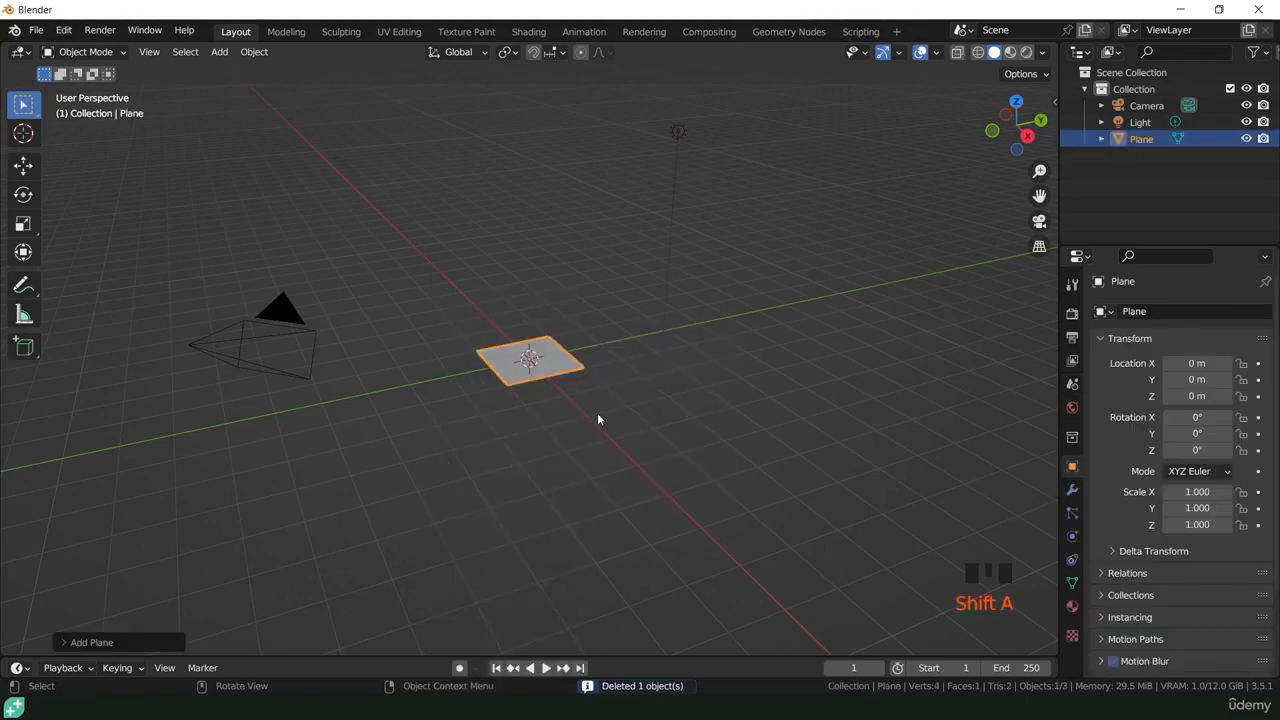
Step: Scale the plane's mesh by 2 along the X axis in Edit Mode, working from the top view
key("KP_7")
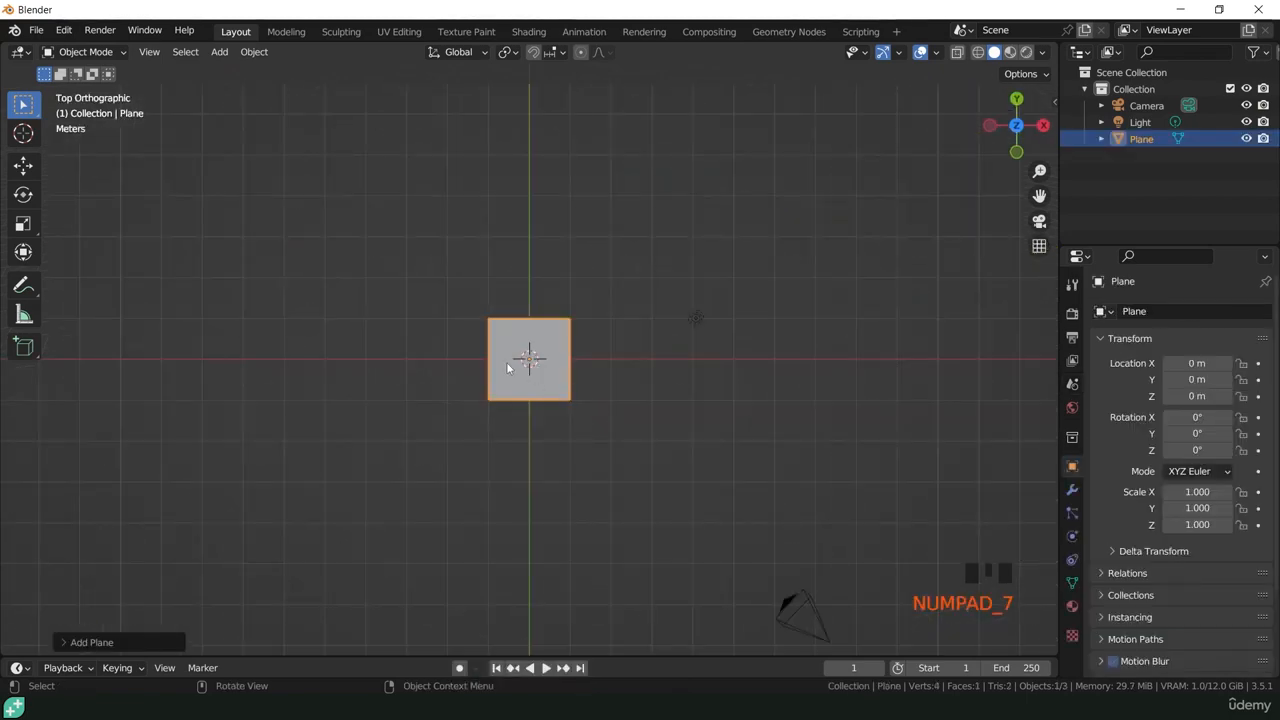
scroll(507, 368, "up", 7)
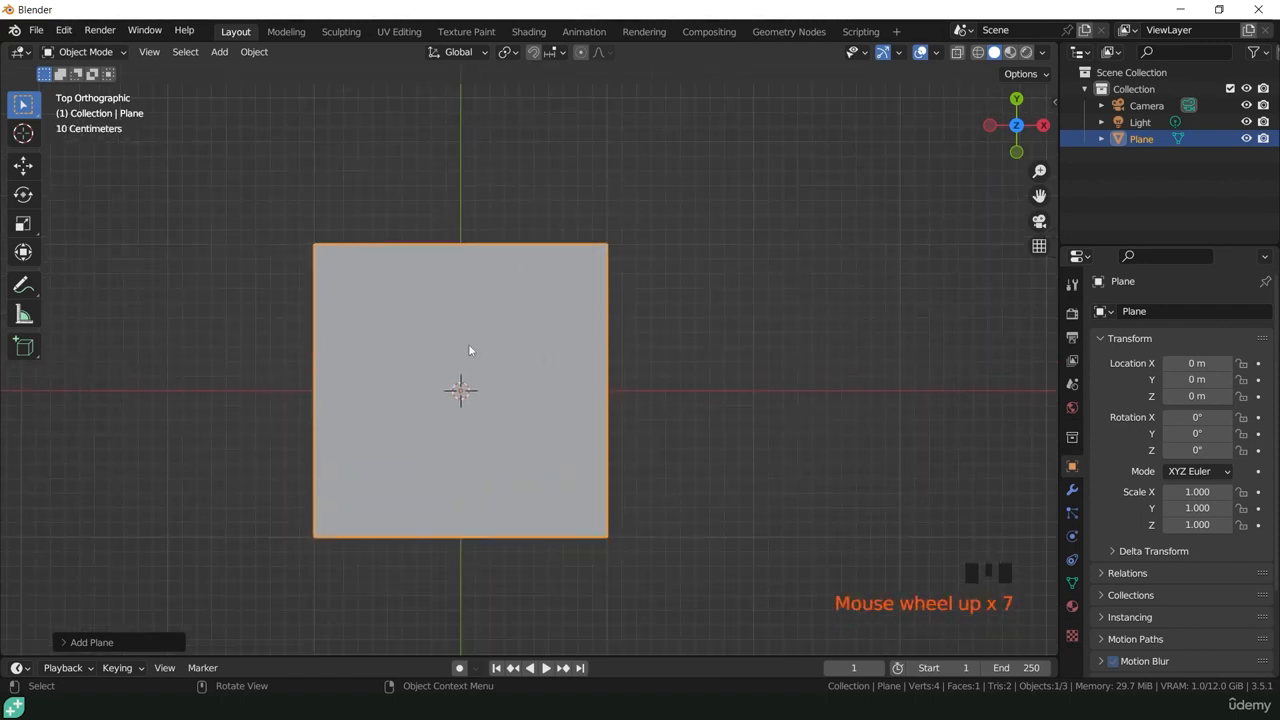
left_click(85, 51)
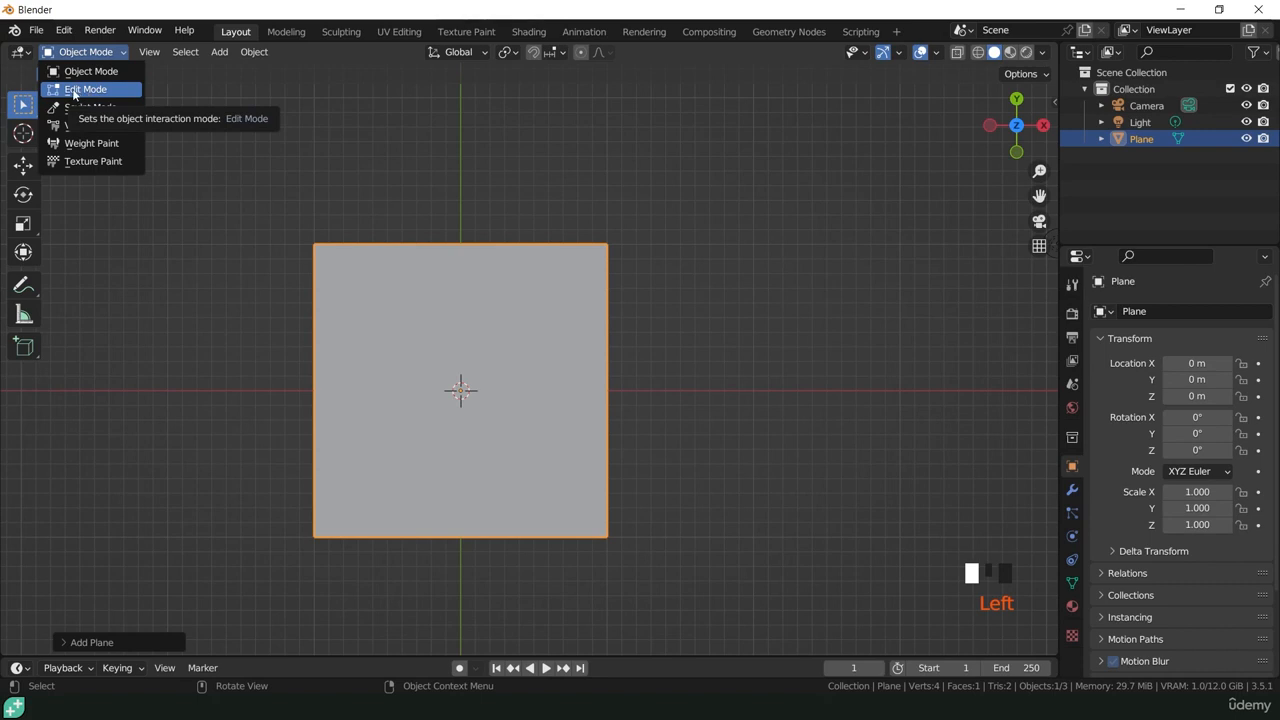
left_click(74, 90)
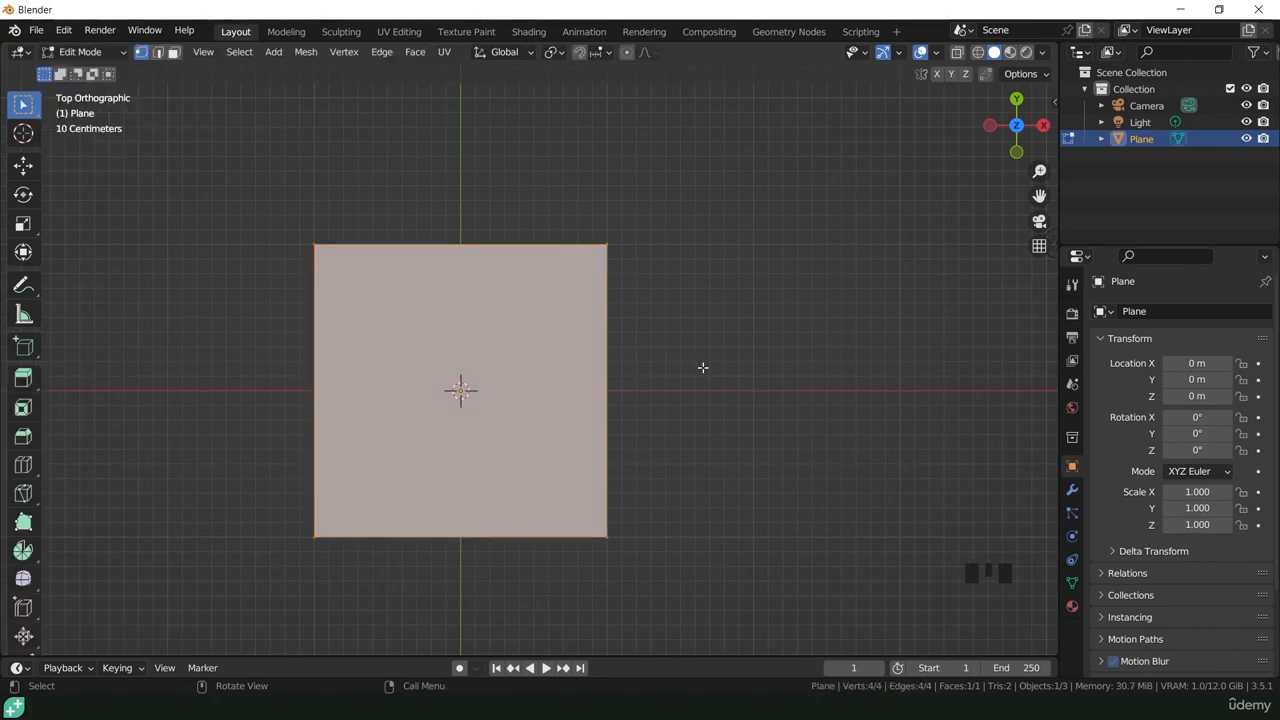
type("s")
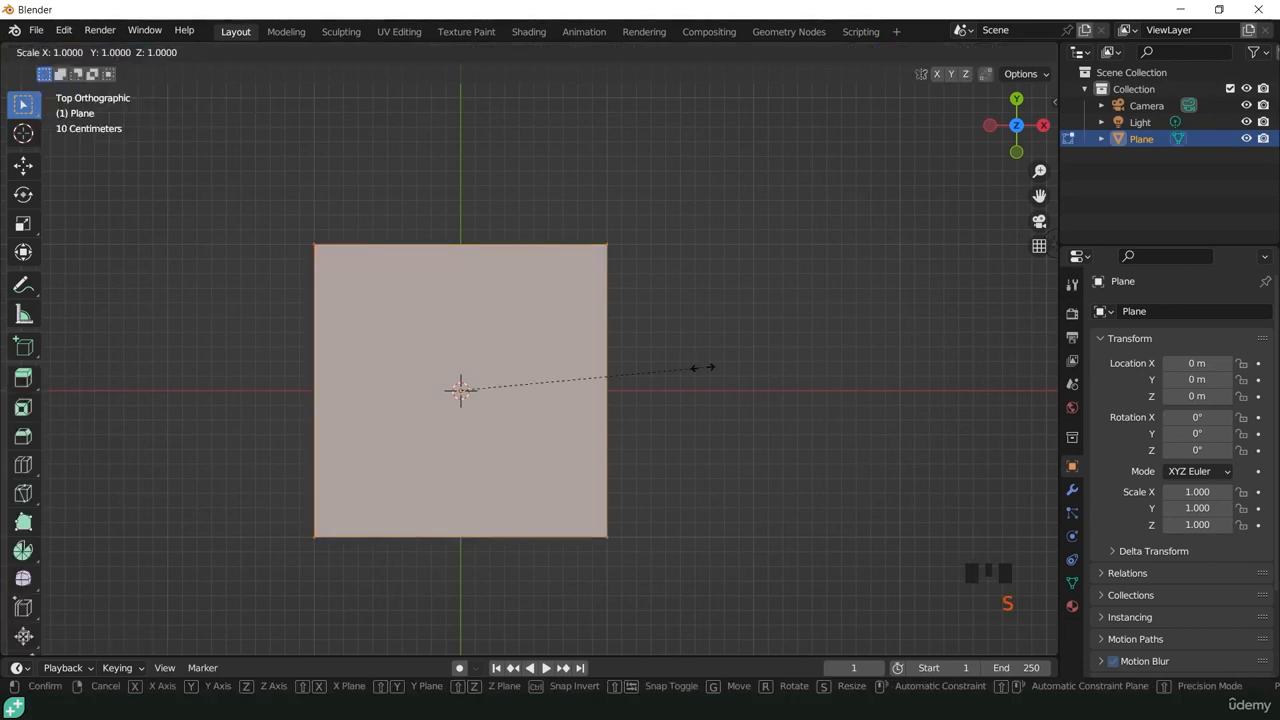
type("2")
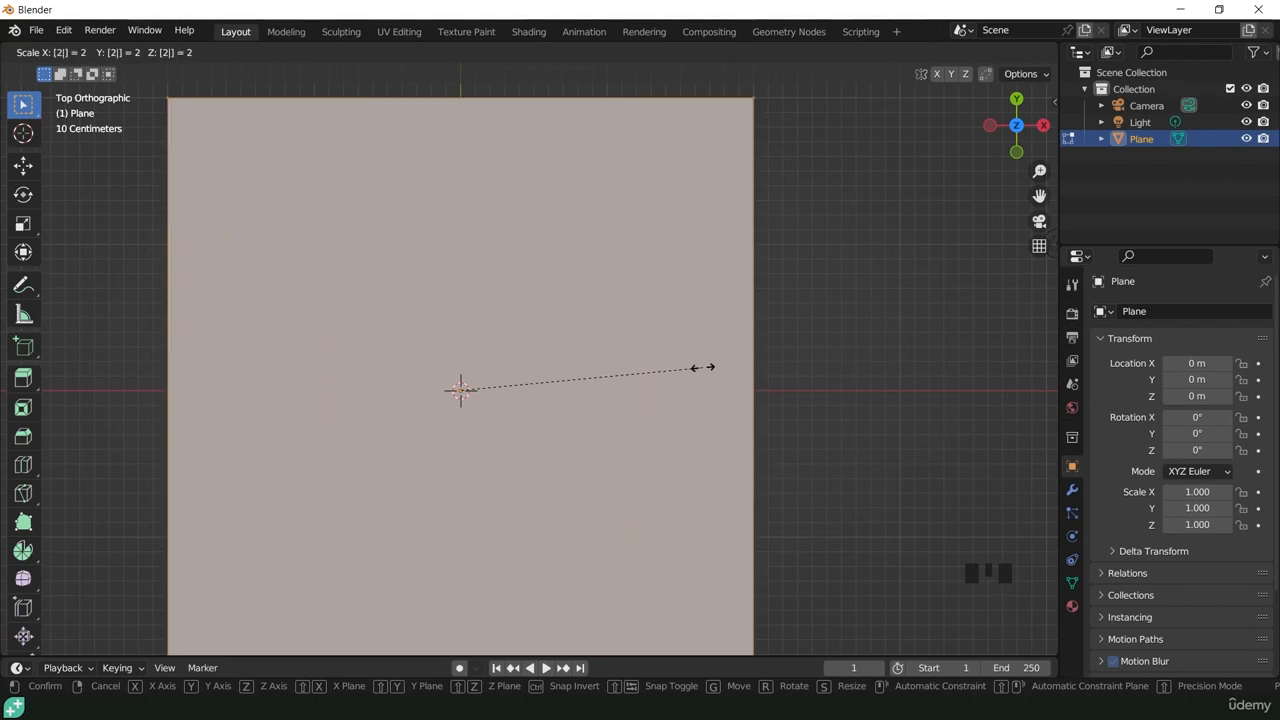
type("x")
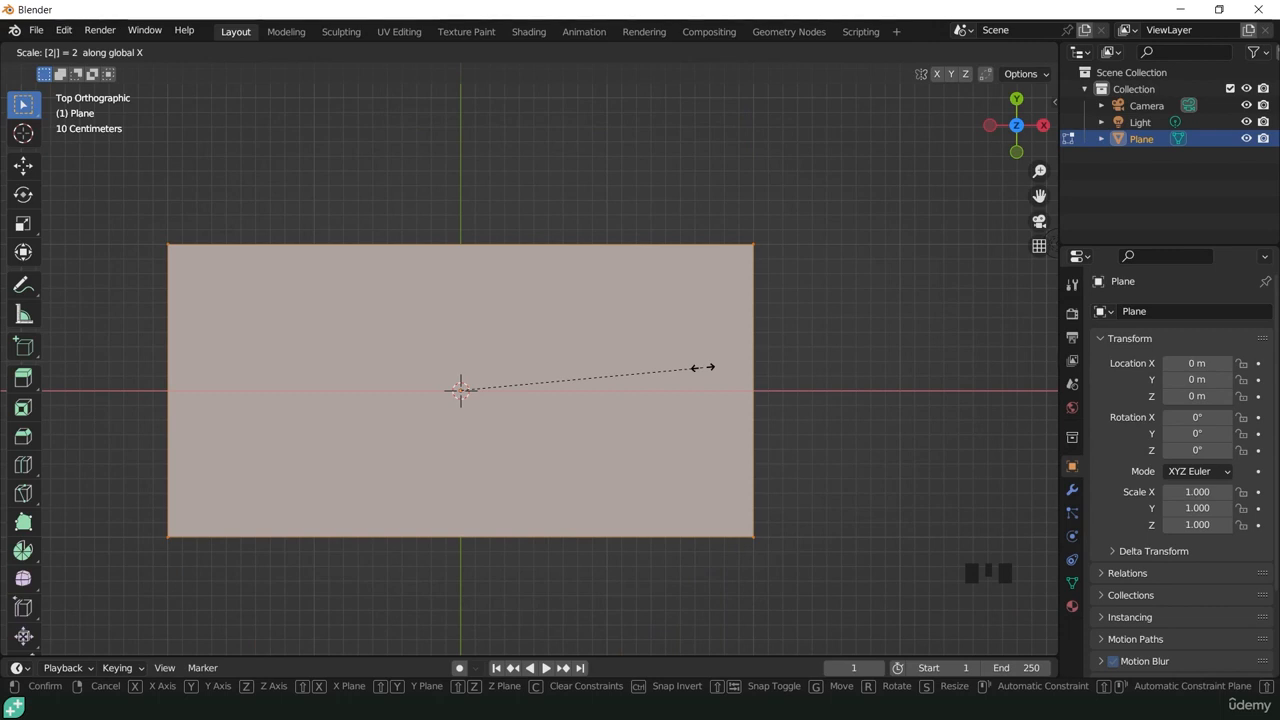
key("Return")
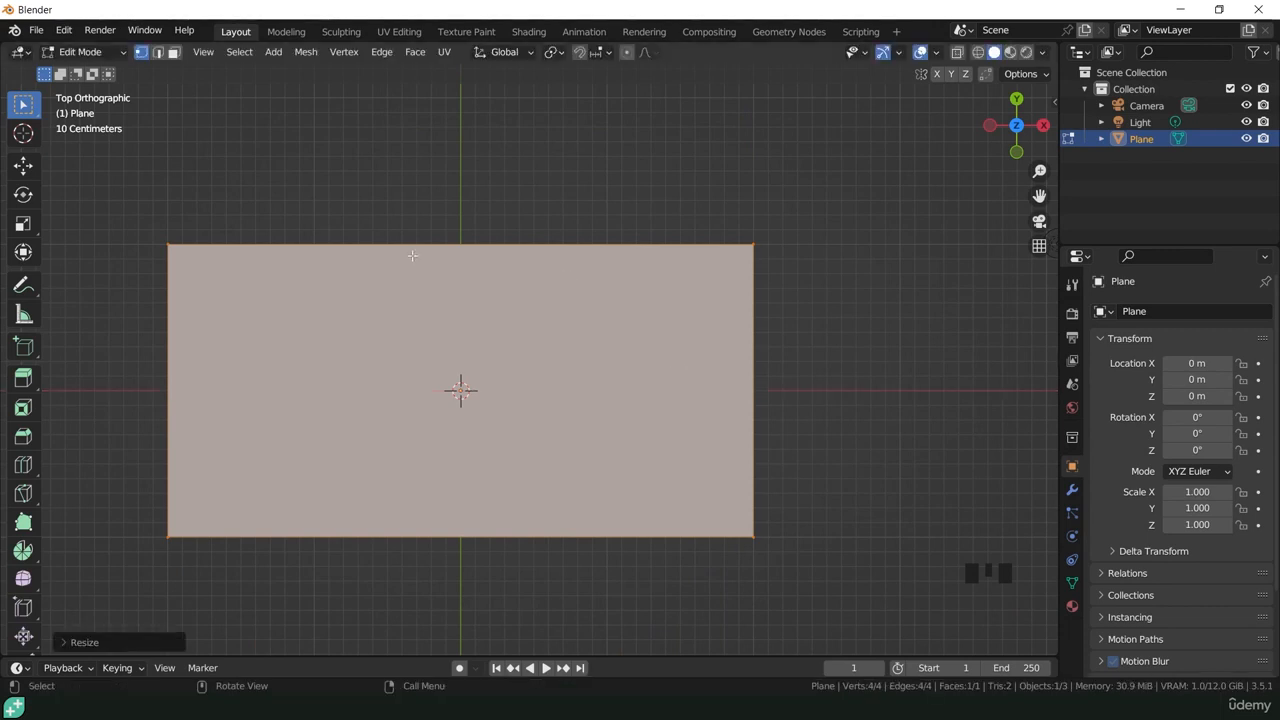
Step: Apply the plane's scale in Object Mode and check its dimensions
left_click(80, 51)
left_click(80, 51)
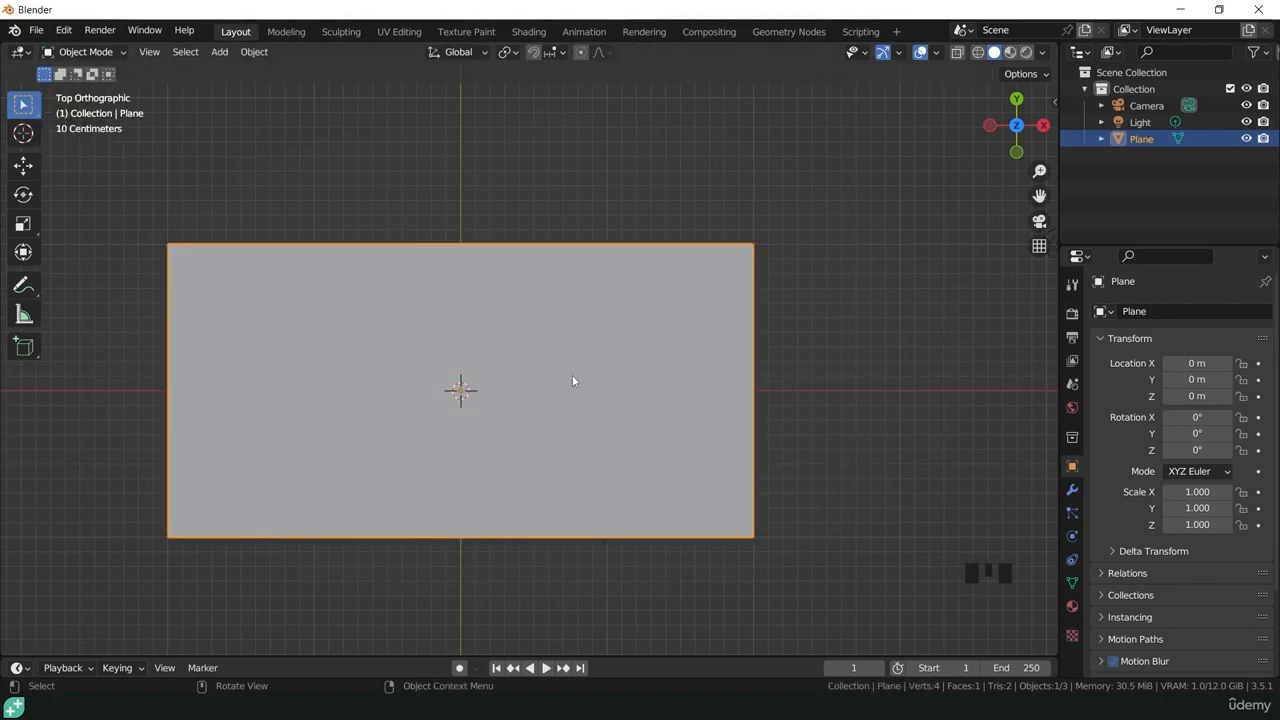
key("ctrl+a")
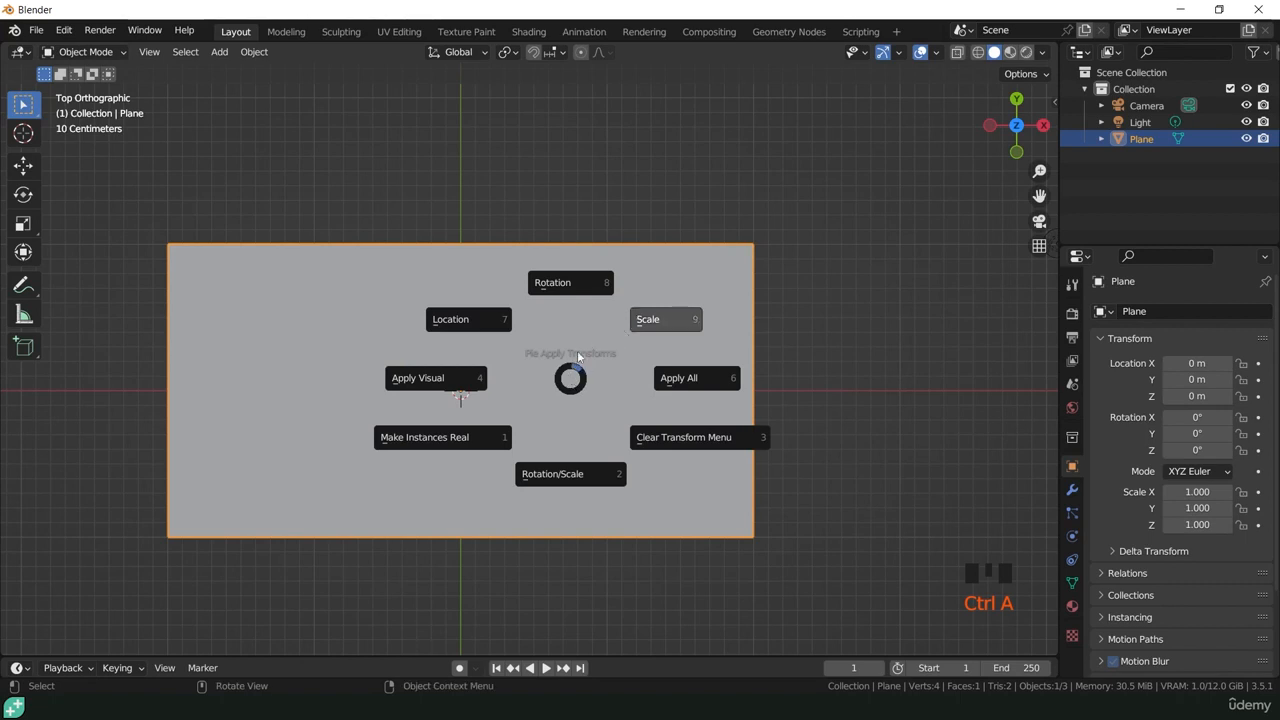
key("n")
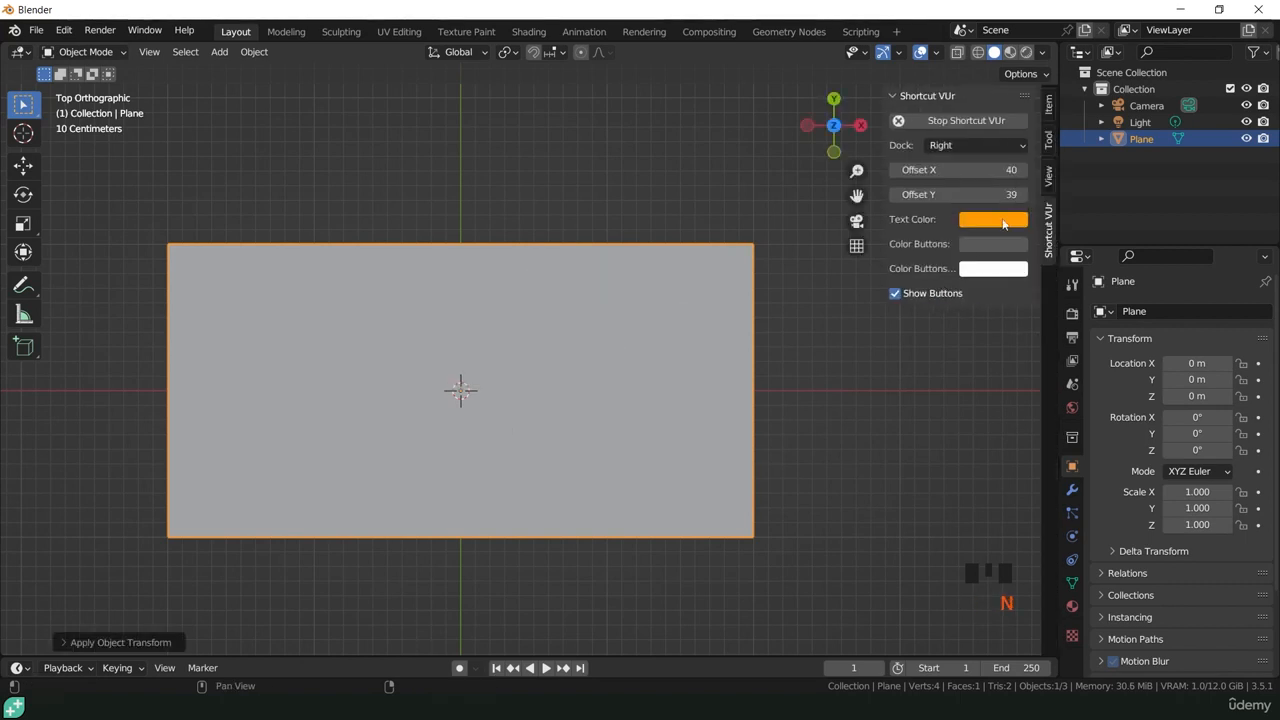
left_click(1048, 104)
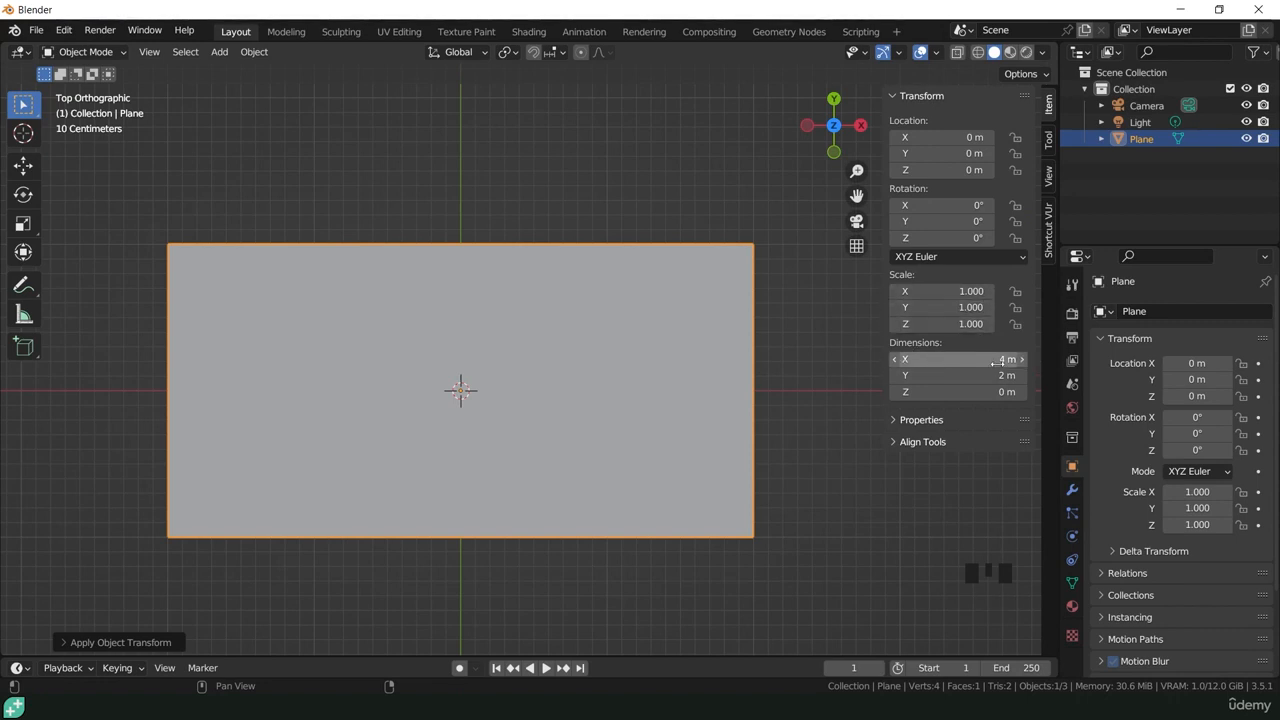
left_click(810, 354)
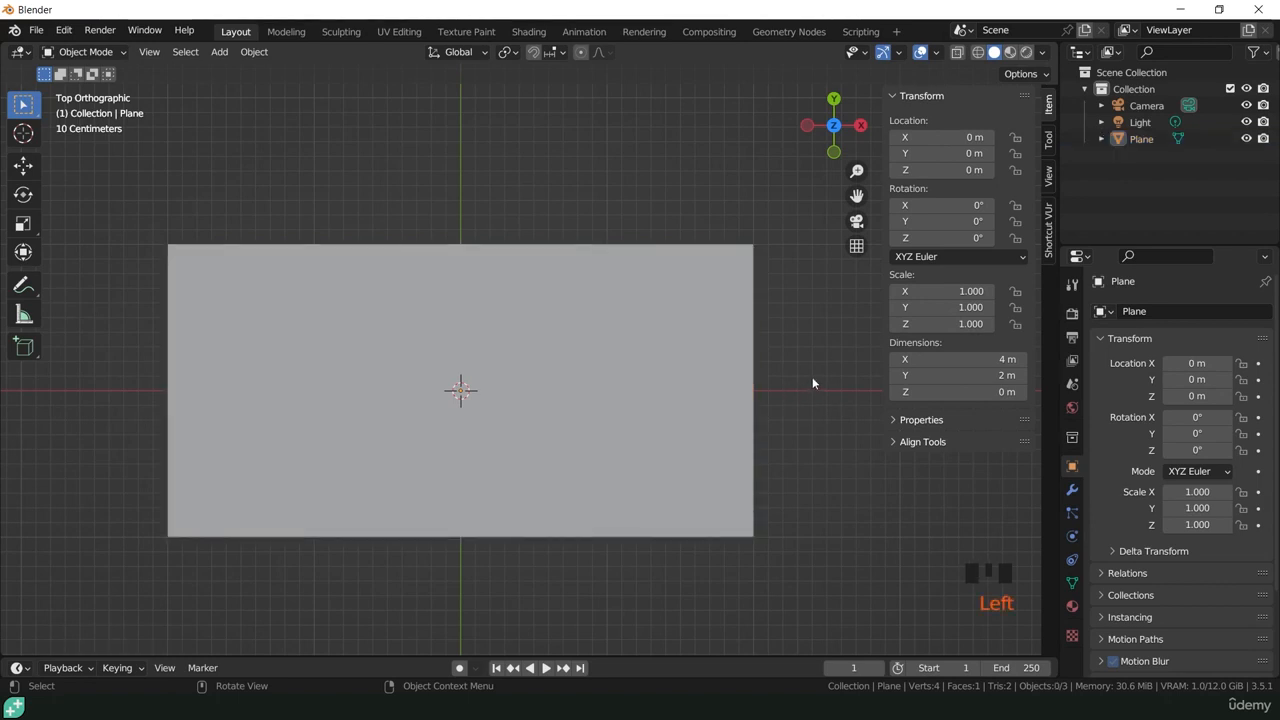
key("n")
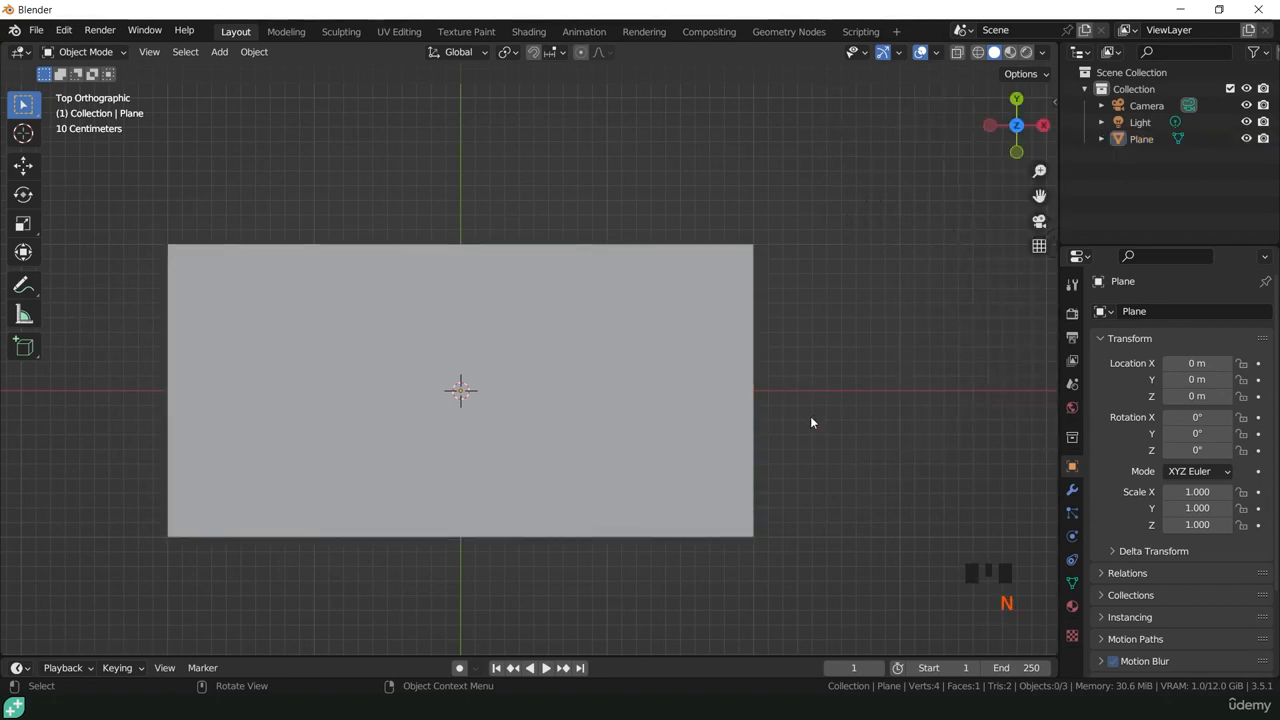
Step: Rotate the plane 90° about the X axis so it stands upright
middle_click_drag(810, 416, 766, 280)
left_click(619, 357)
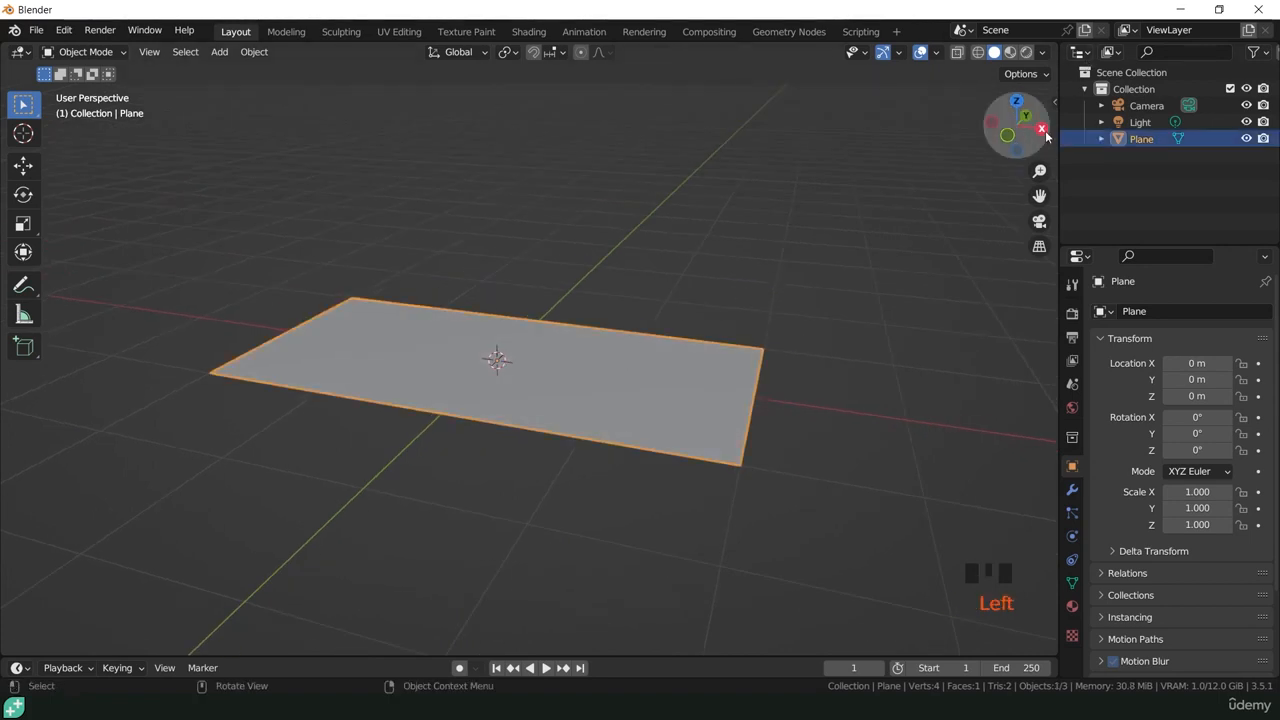
type("r")
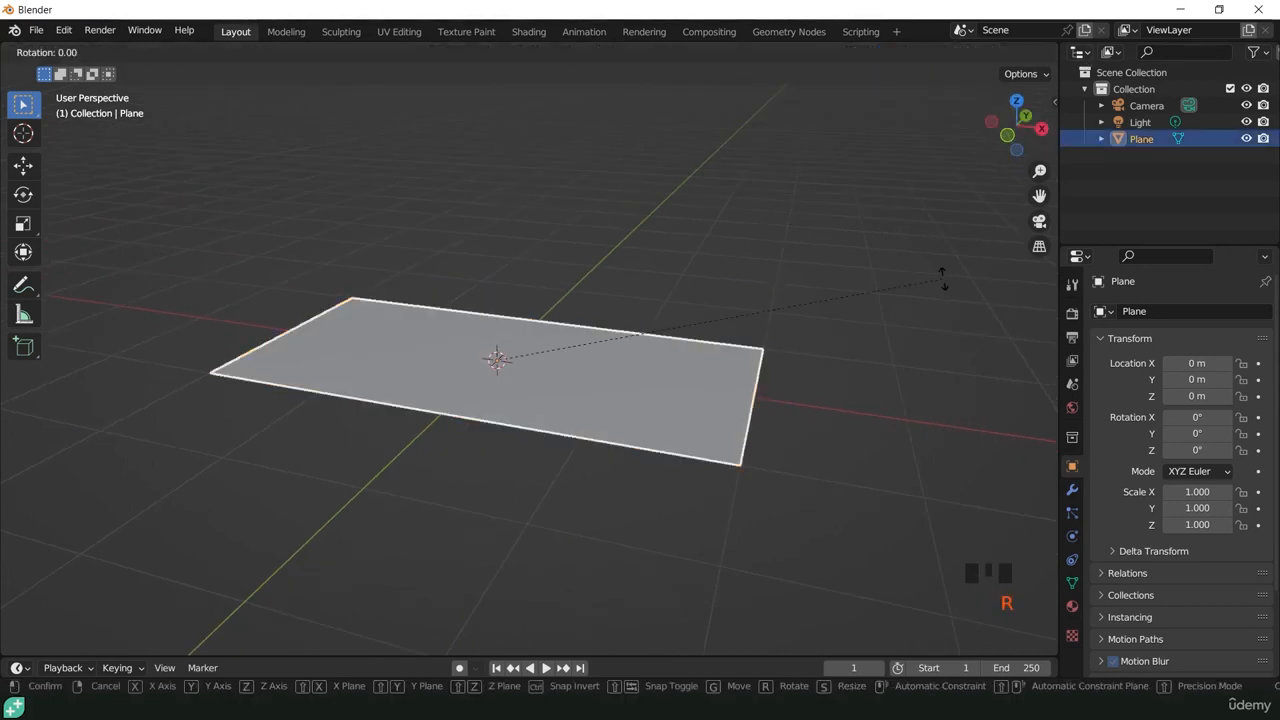
type("90x")
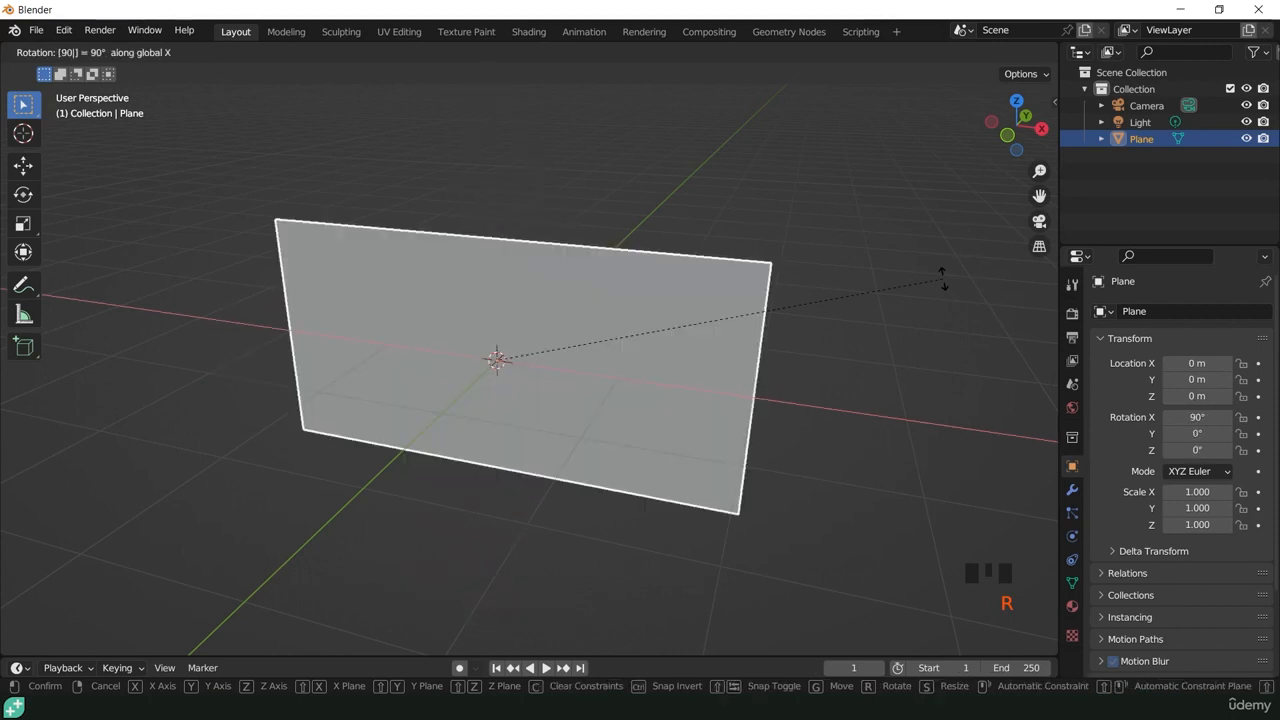
left_click(942, 278)
Step: Reposition the camera with Camera to View locking so the plane fills most of the frame at an angle, and unlock it
middle_click_drag(690, 313, 637, 300)
key("KP_0")
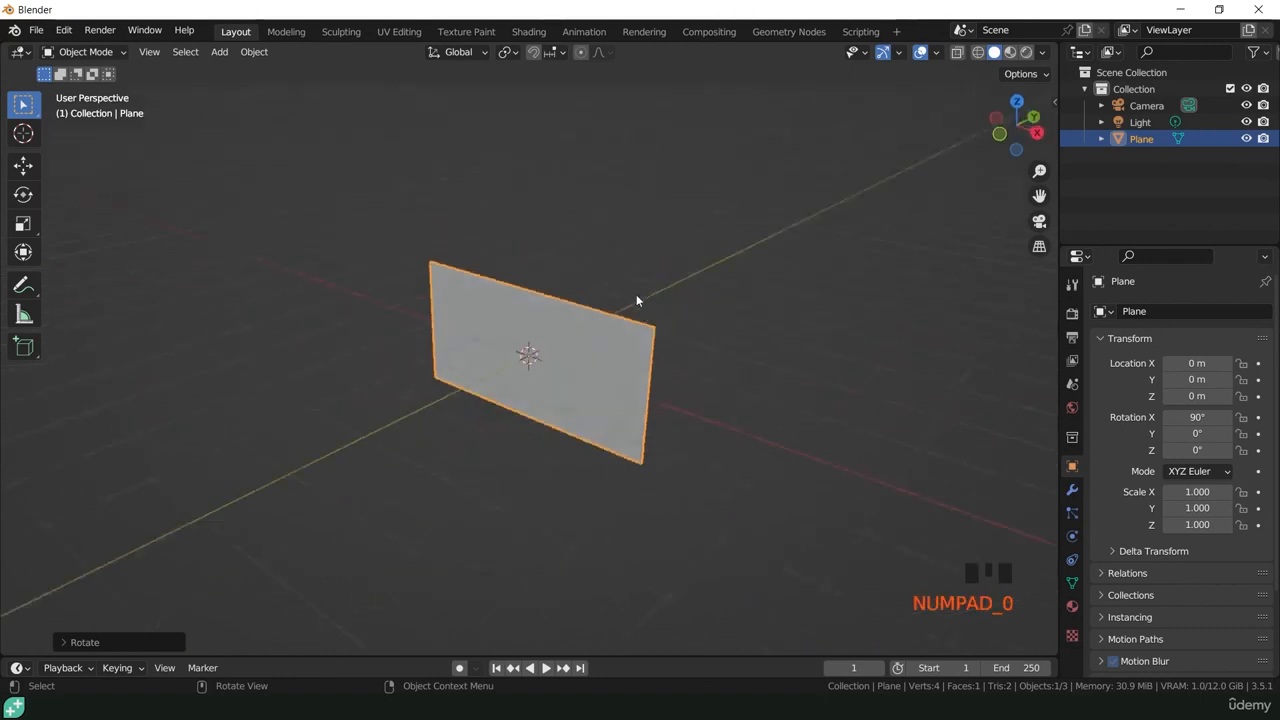
key("n")
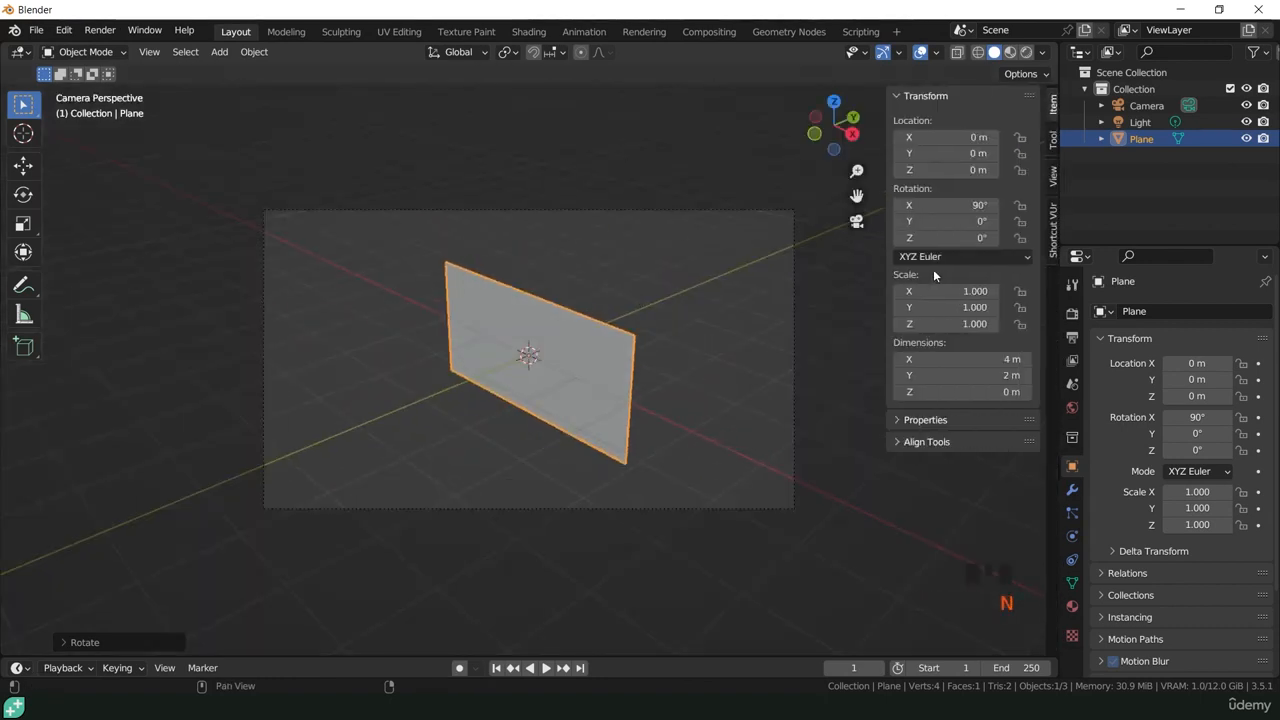
left_click(1049, 175)
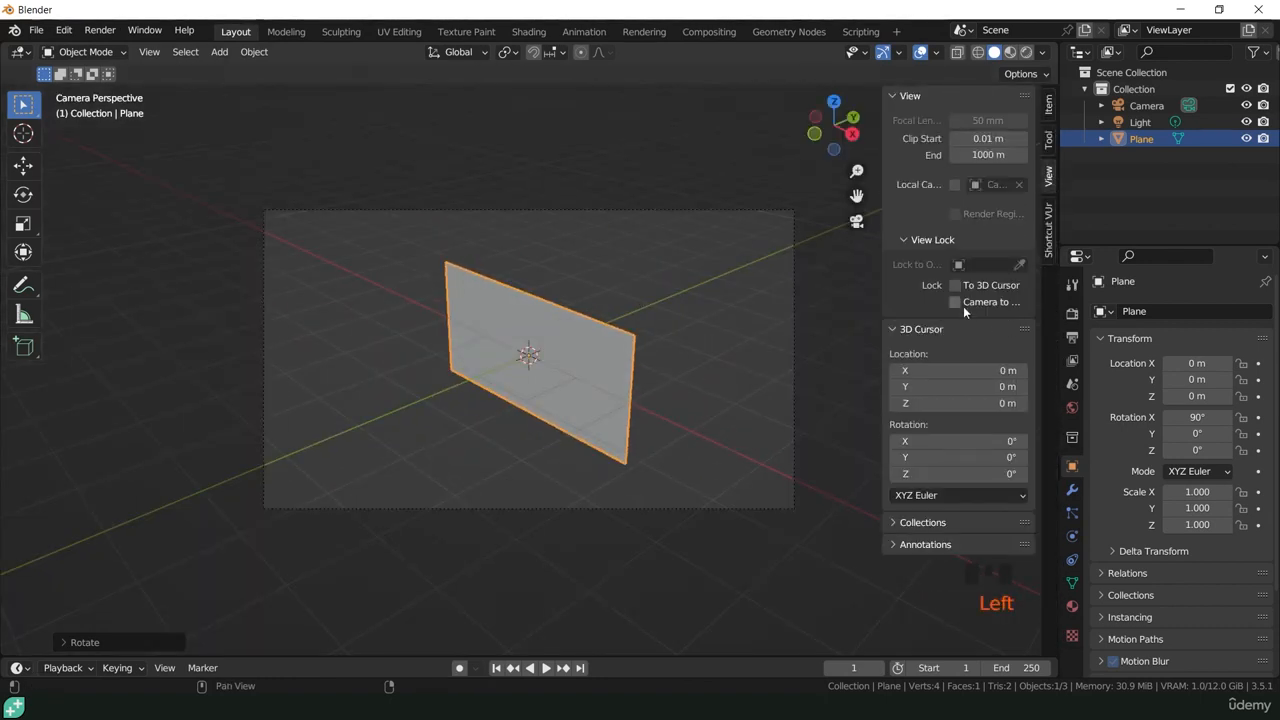
left_click(958, 302)
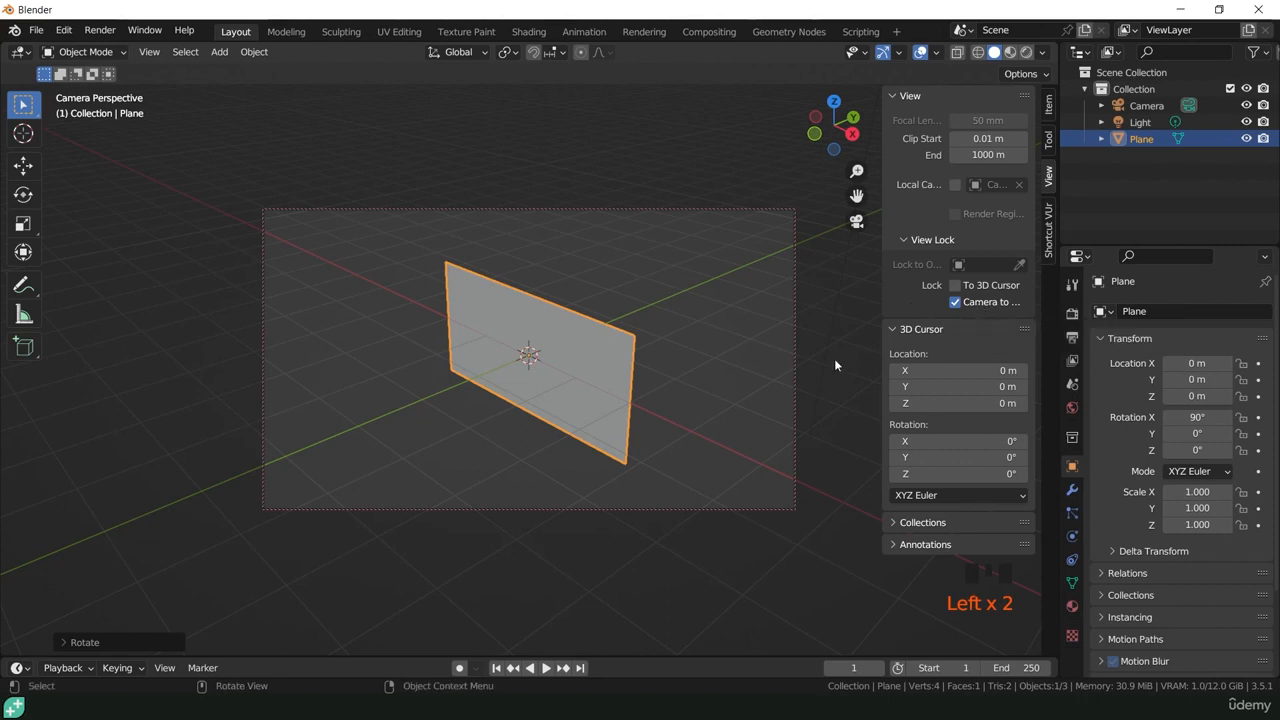
middle_click_drag(464, 430, 655, 361)
scroll(555, 355, "up", 4)
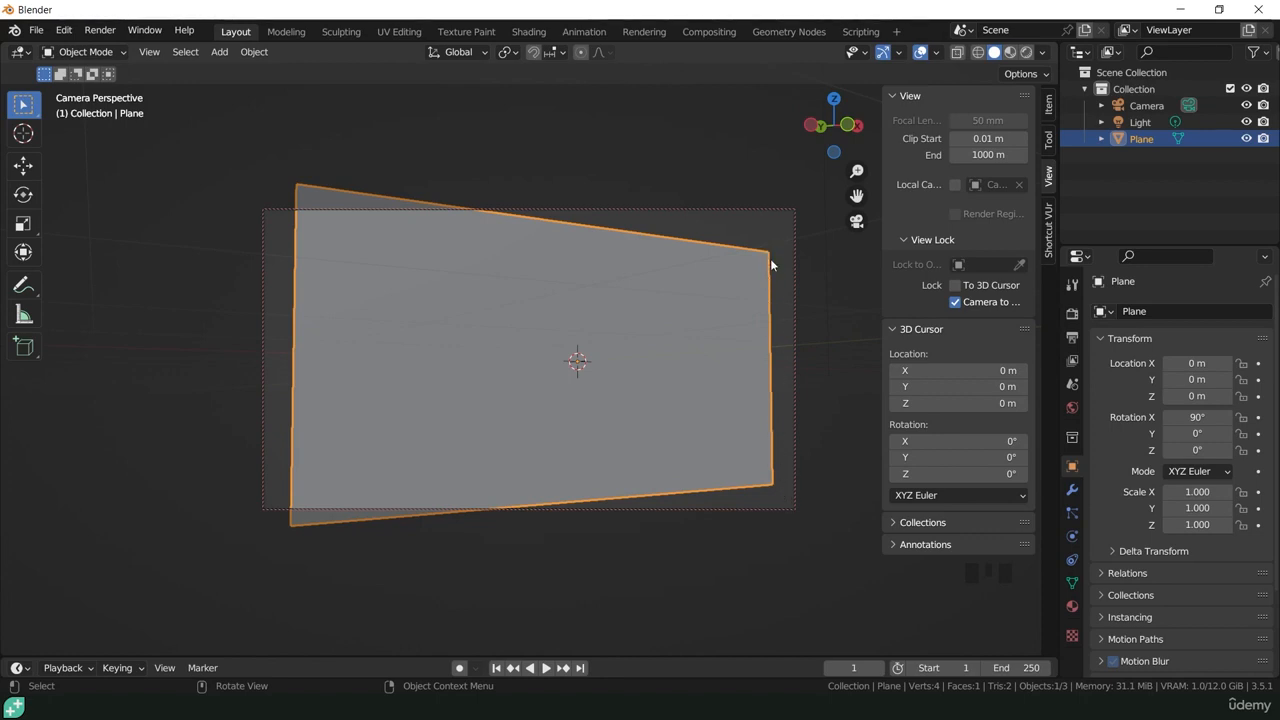
left_click(959, 302)
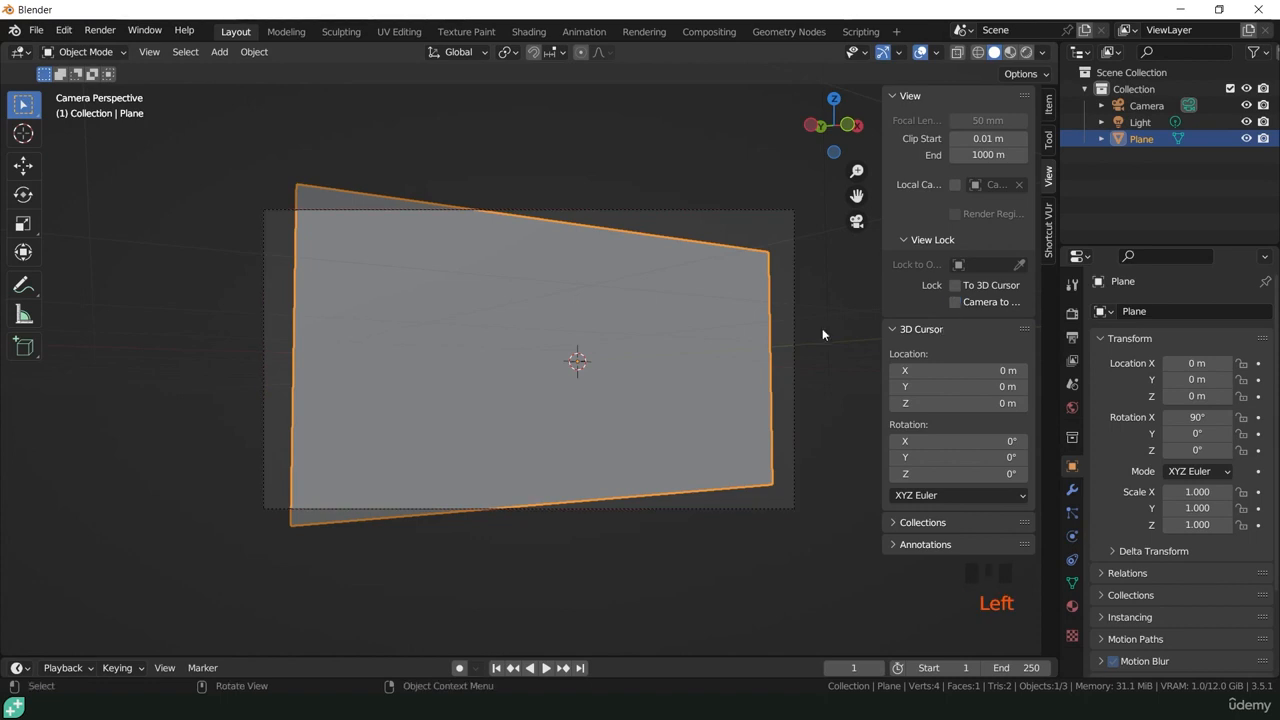
Step: Switch to the Shading workspace and set the viewport to rendered shading with Scene World lighting disabled
left_click(529, 32)
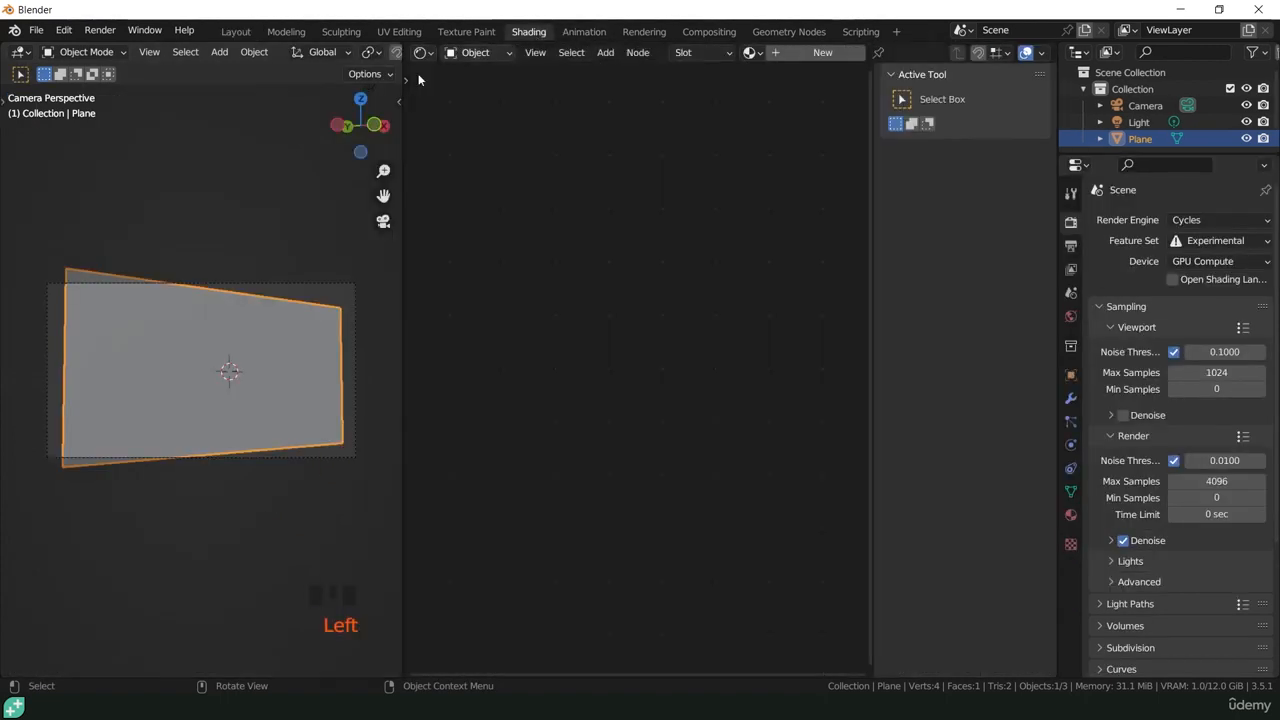
scroll(380, 52, "down", 8)
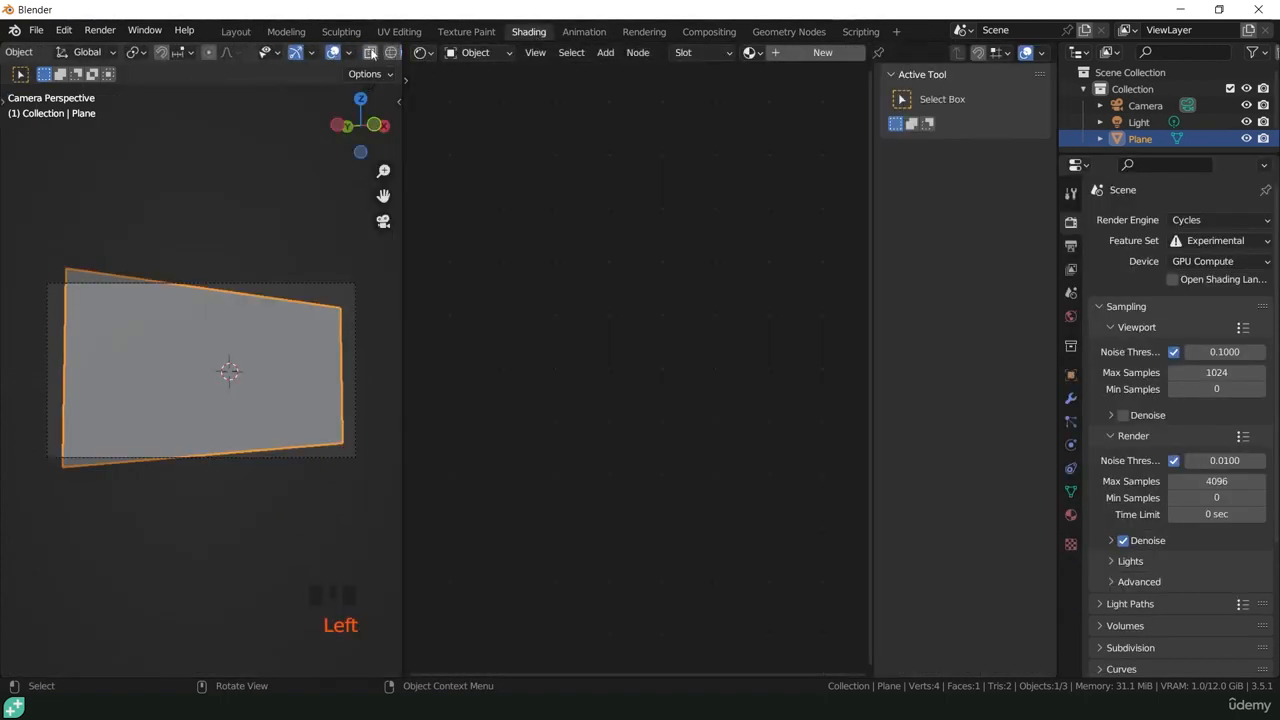
left_click(371, 52)
left_click(387, 53)
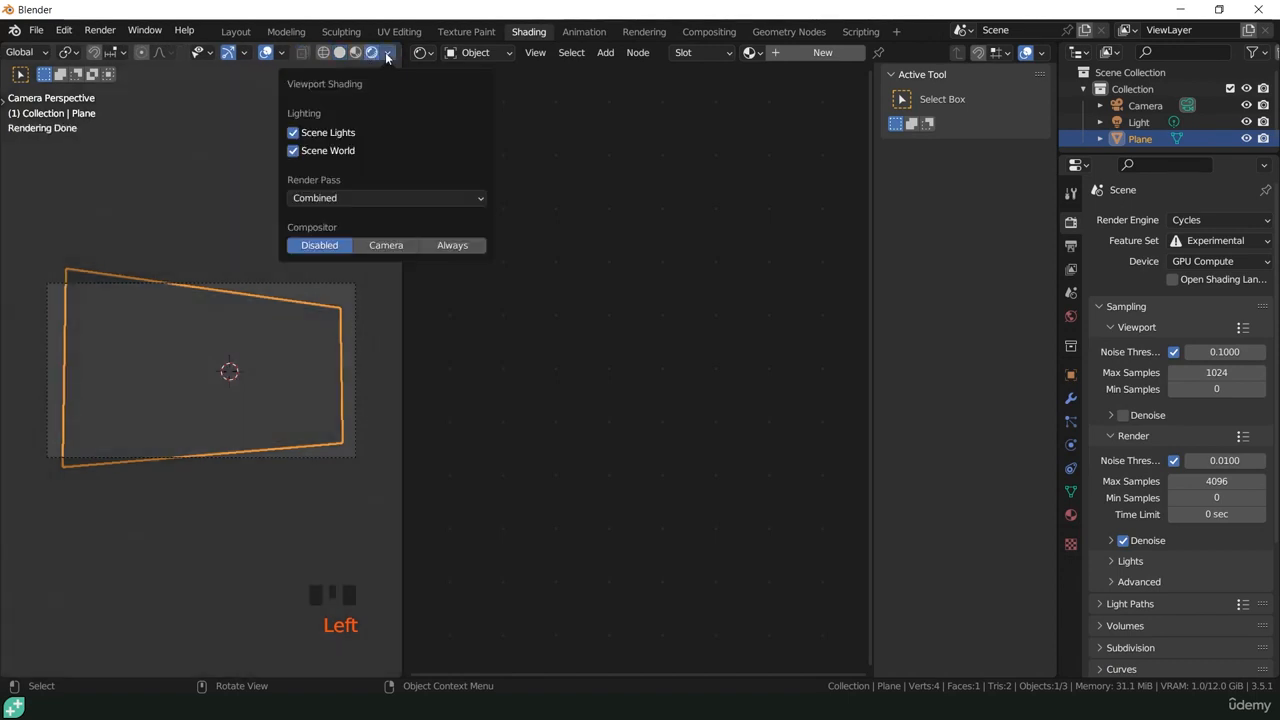
left_click(303, 155)
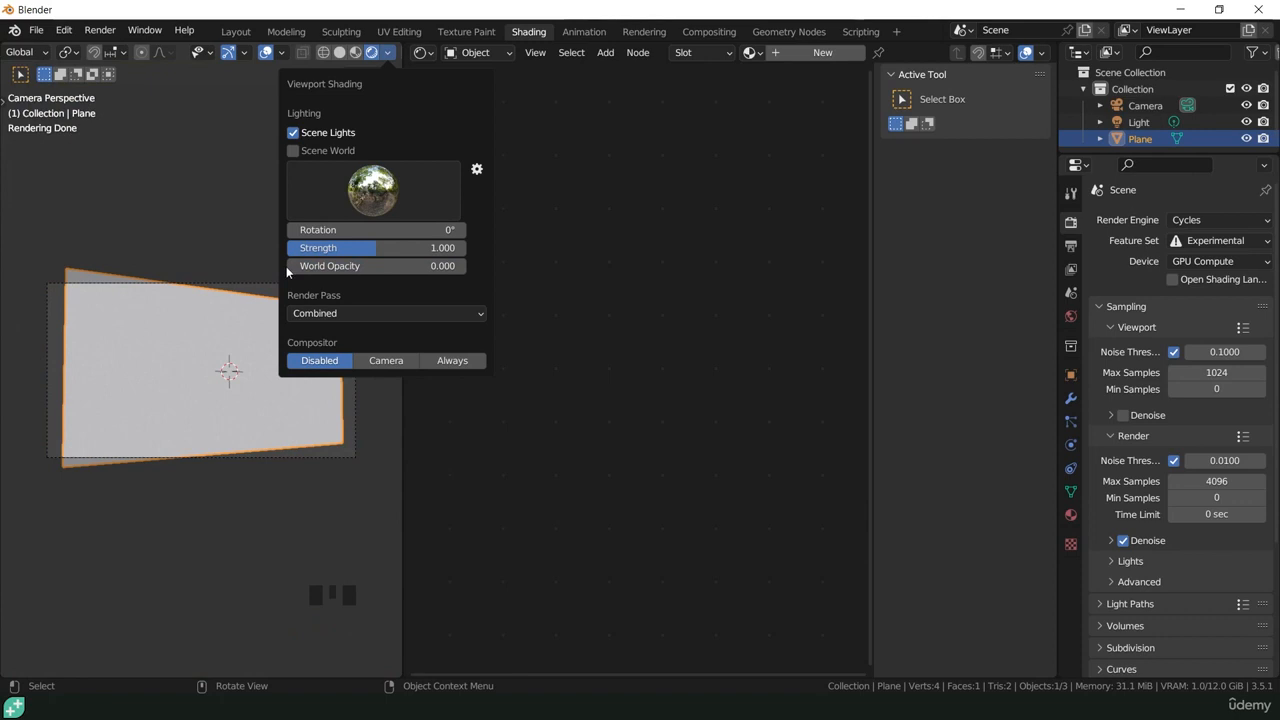
Step: Create a new material on the plane and name it Brick
left_click(822, 52)
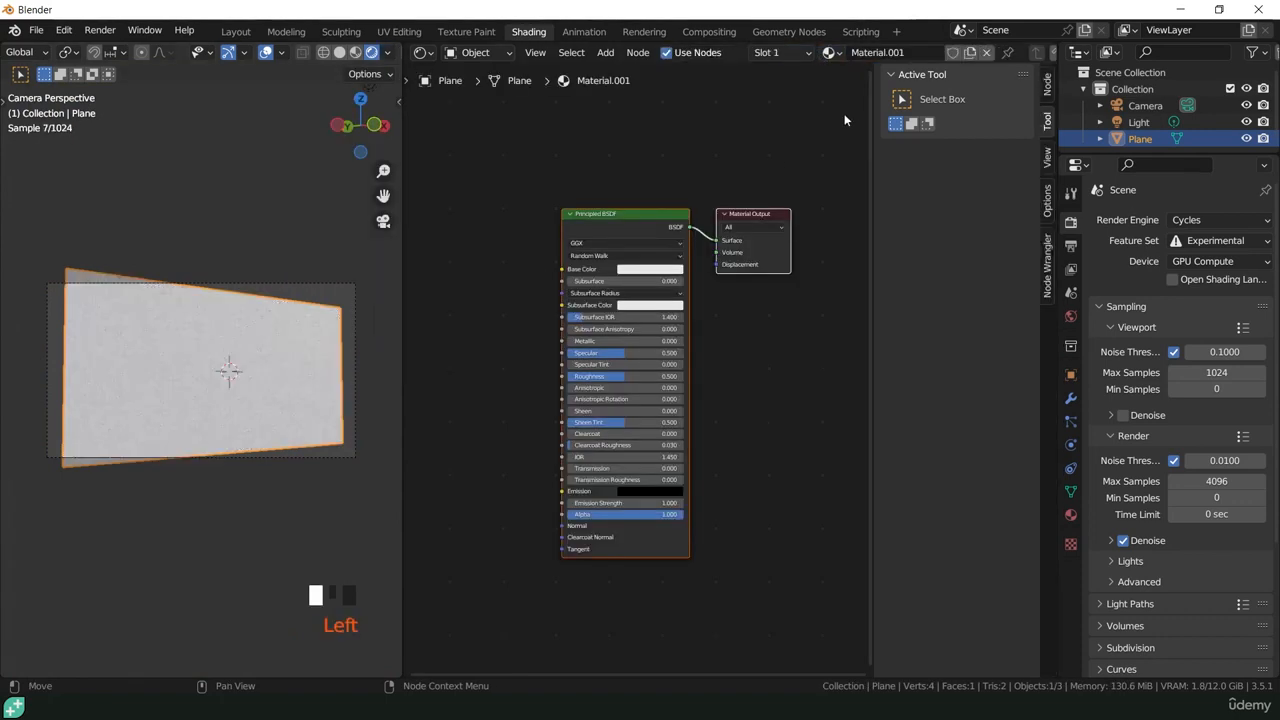
left_click(891, 54)
type("Brick")
key("Return")
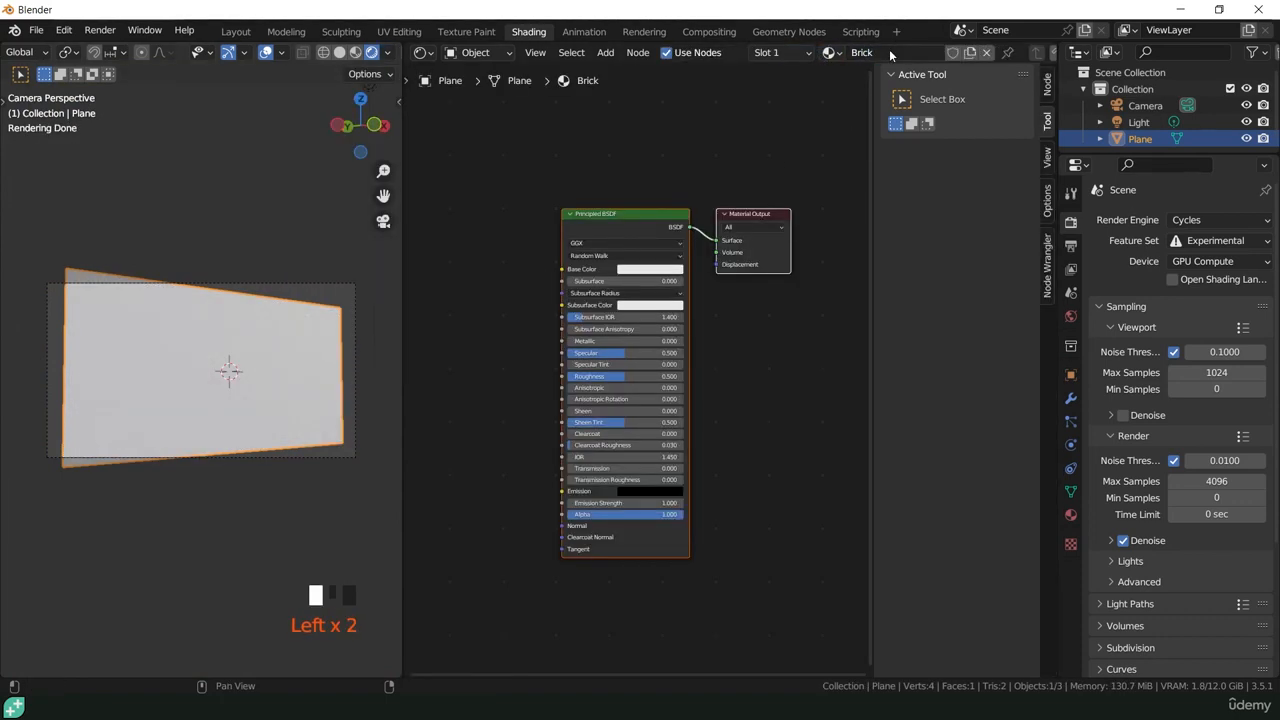
Step: Set the Brick material's surface displacement method to Displacement Only
left_click(1072, 516)
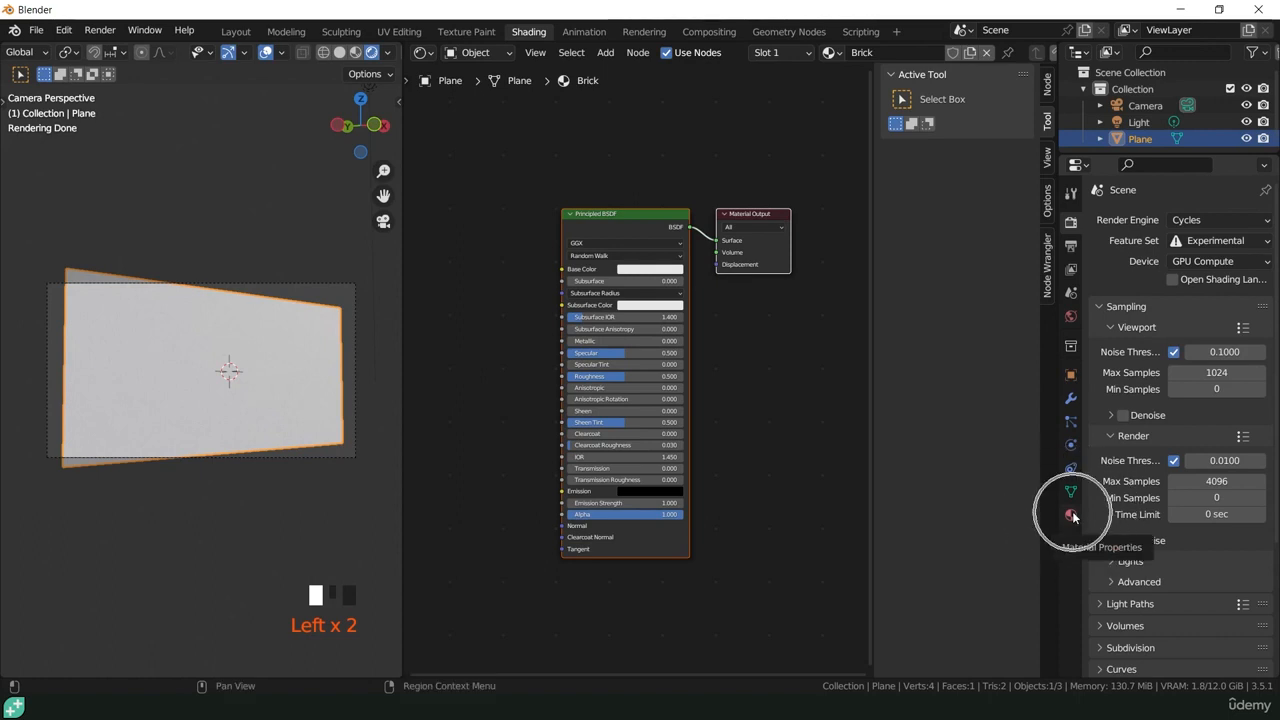
left_click(1071, 515)
scroll(1118, 510, "down", 10)
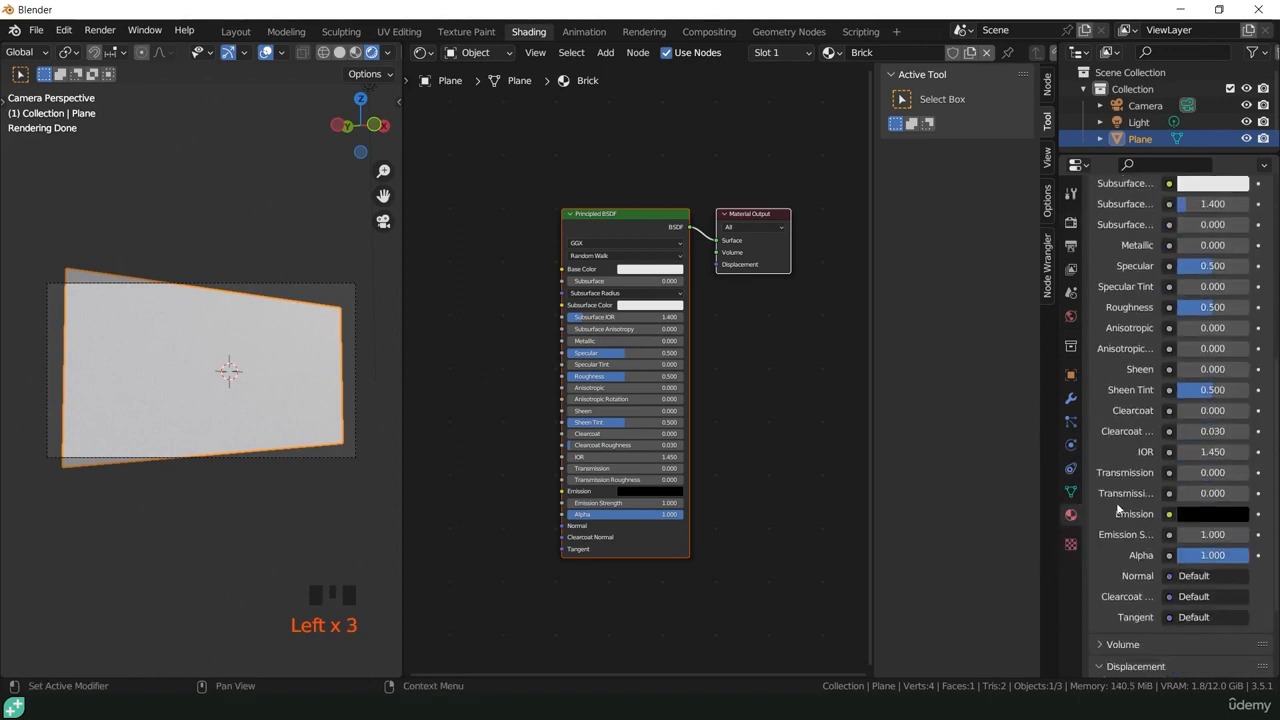
scroll(1118, 510, "down", 3)
left_click(1122, 600)
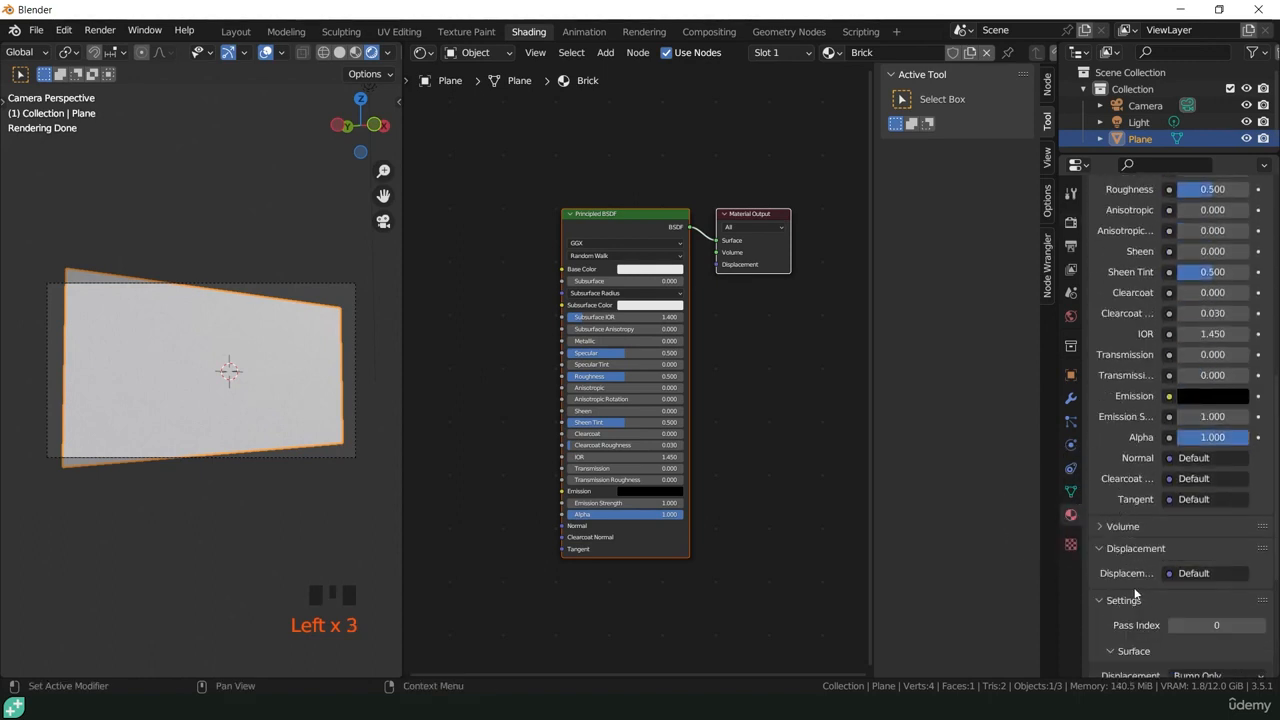
scroll(1120, 590, "down", 3)
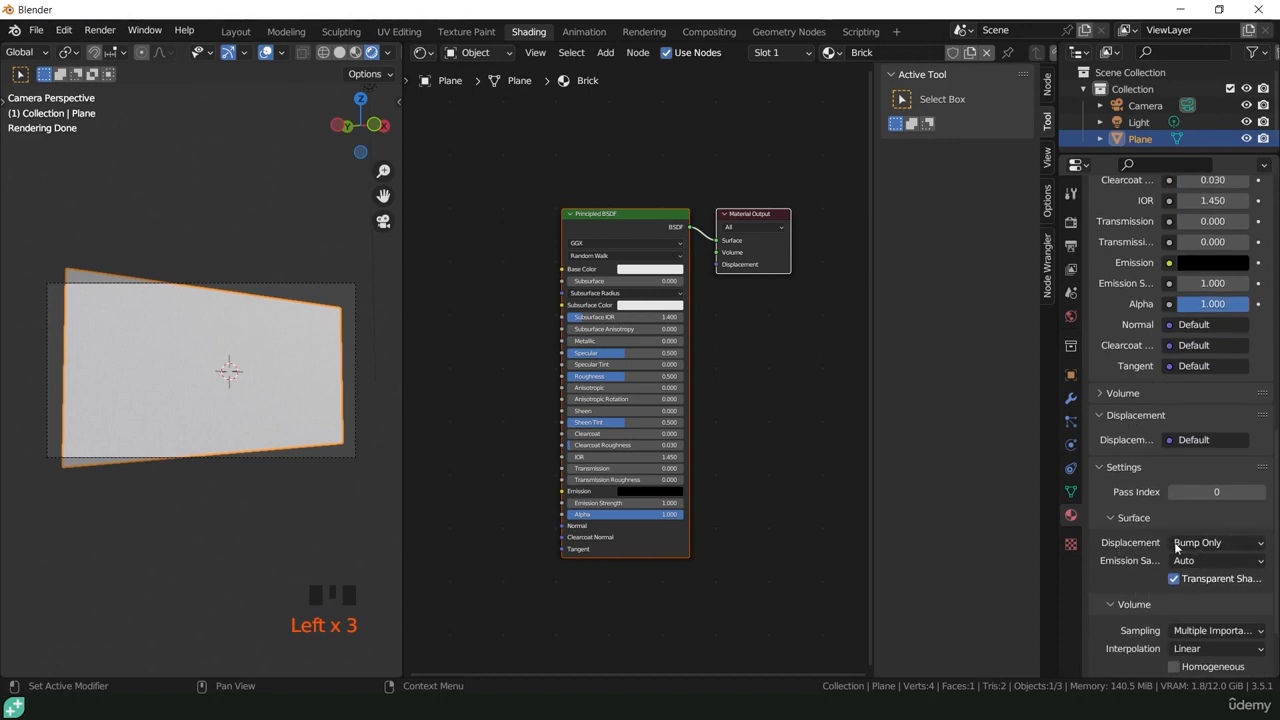
left_click(1182, 543)
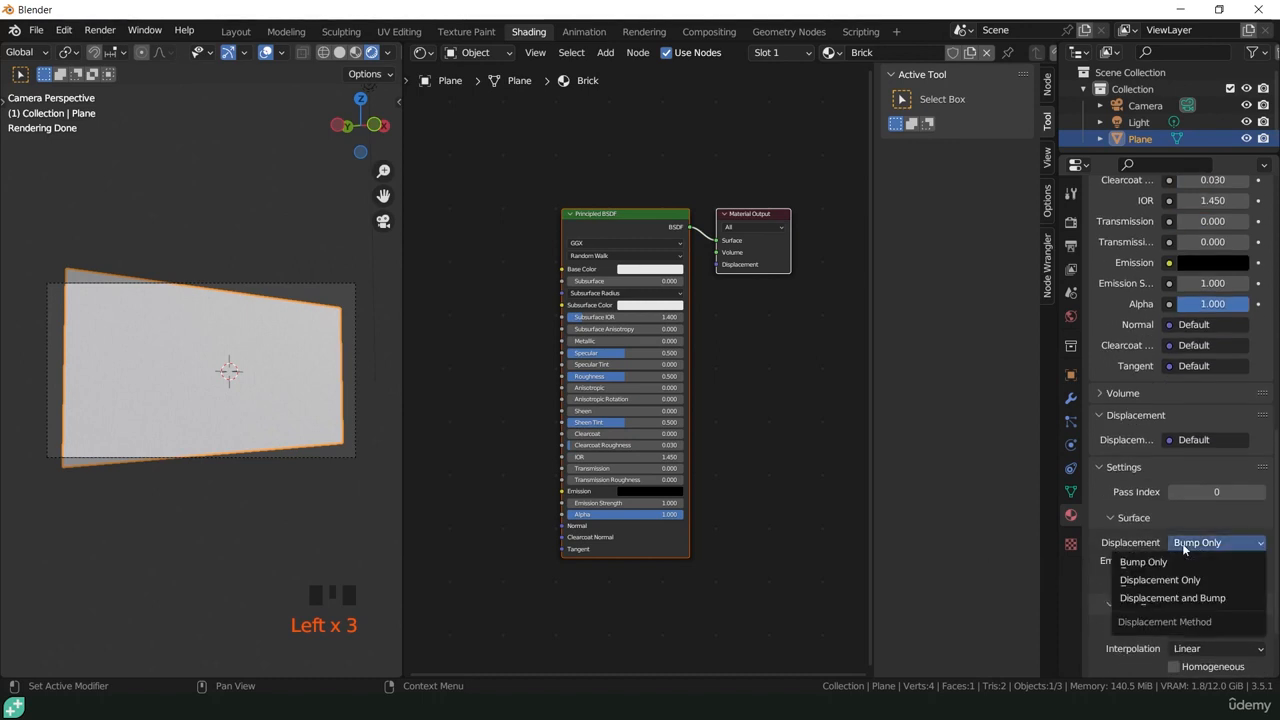
left_click(1160, 580)
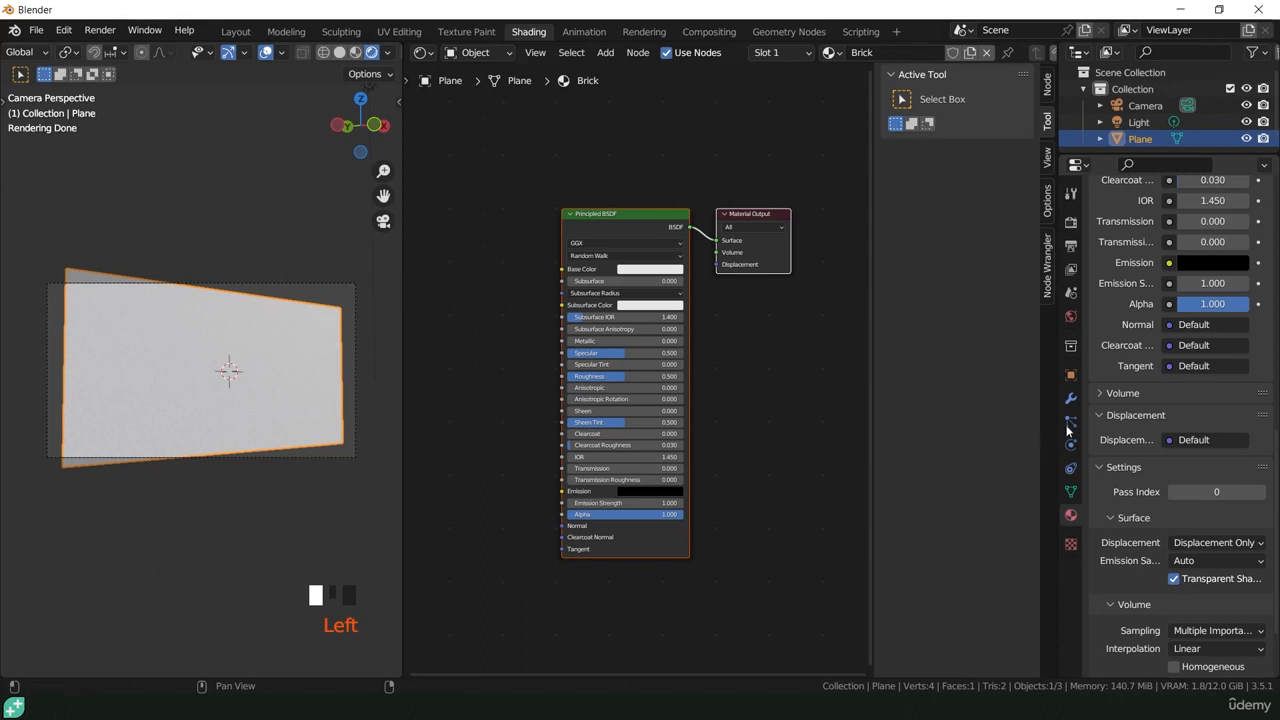
left_click_drag(1088, 428, 1034, 432)
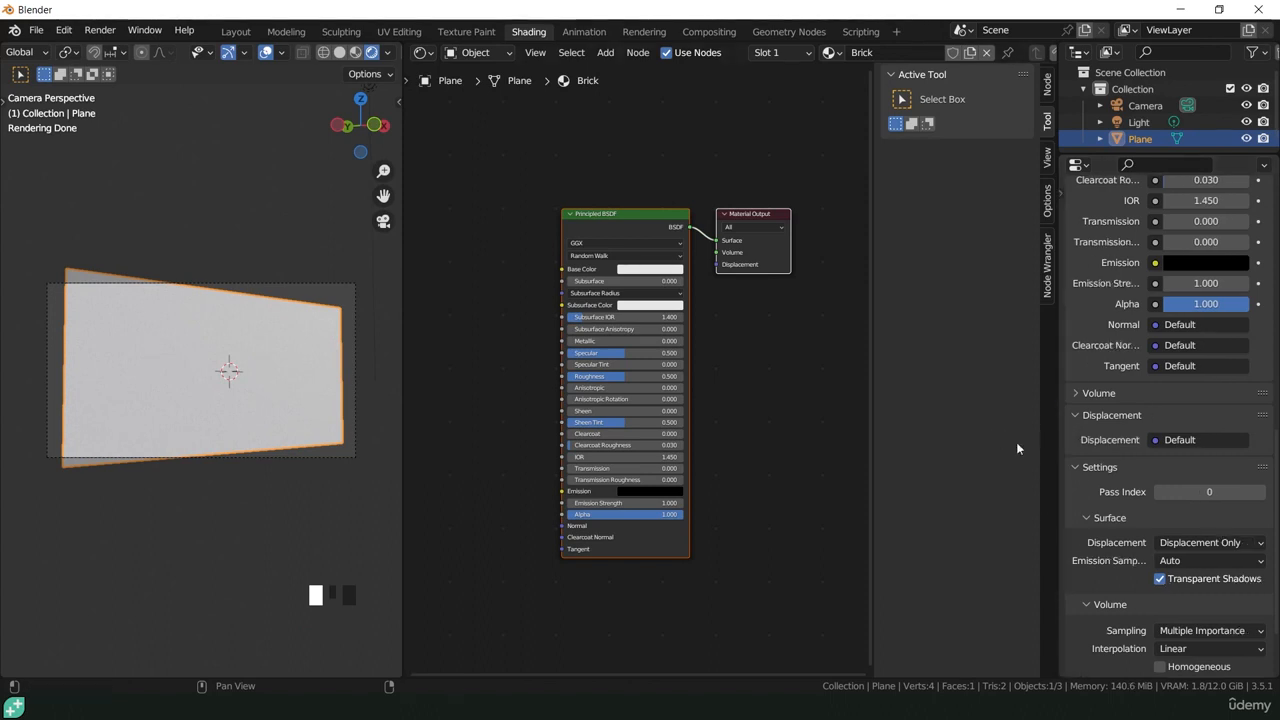
left_click(1182, 543)
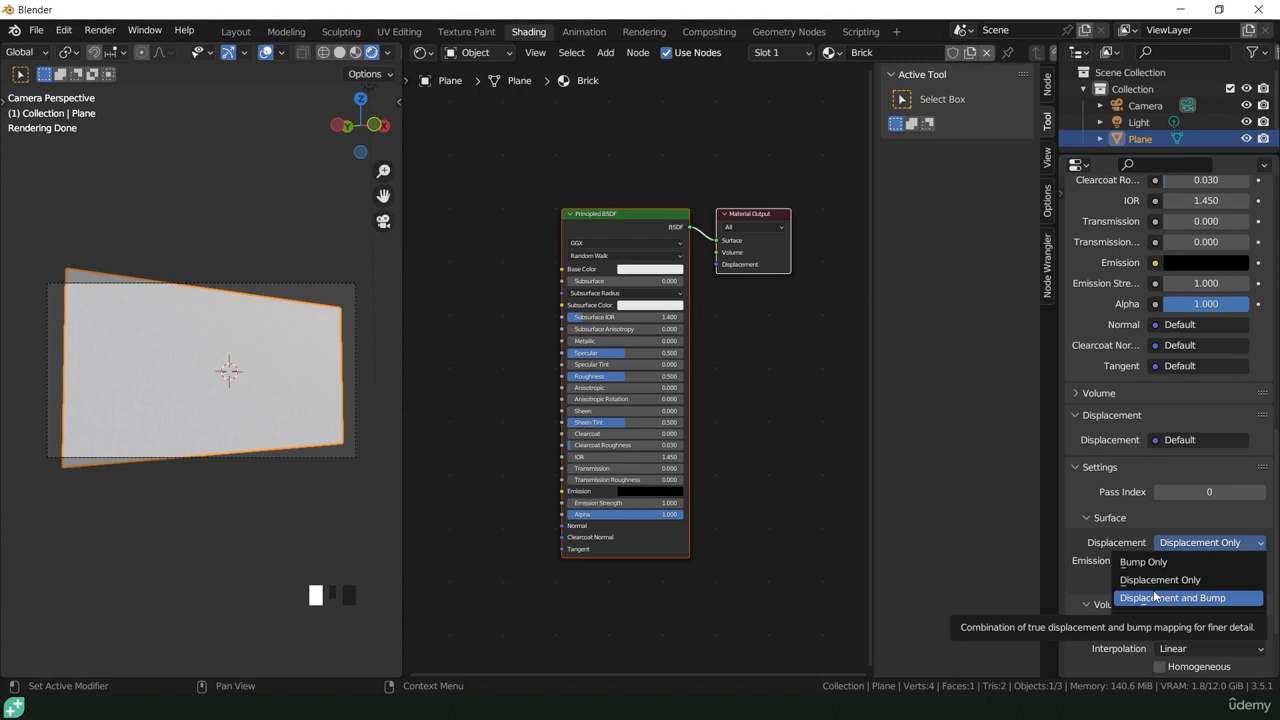
left_click(1145, 581)
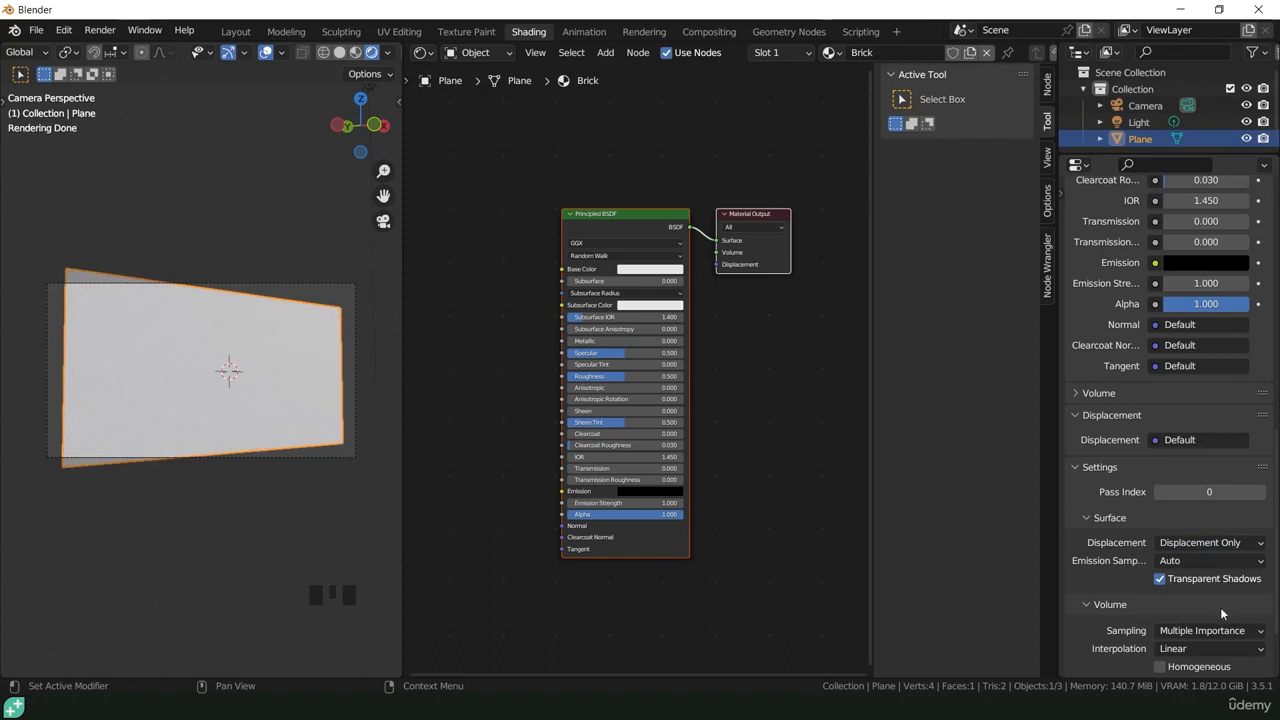
left_click(1062, 190)
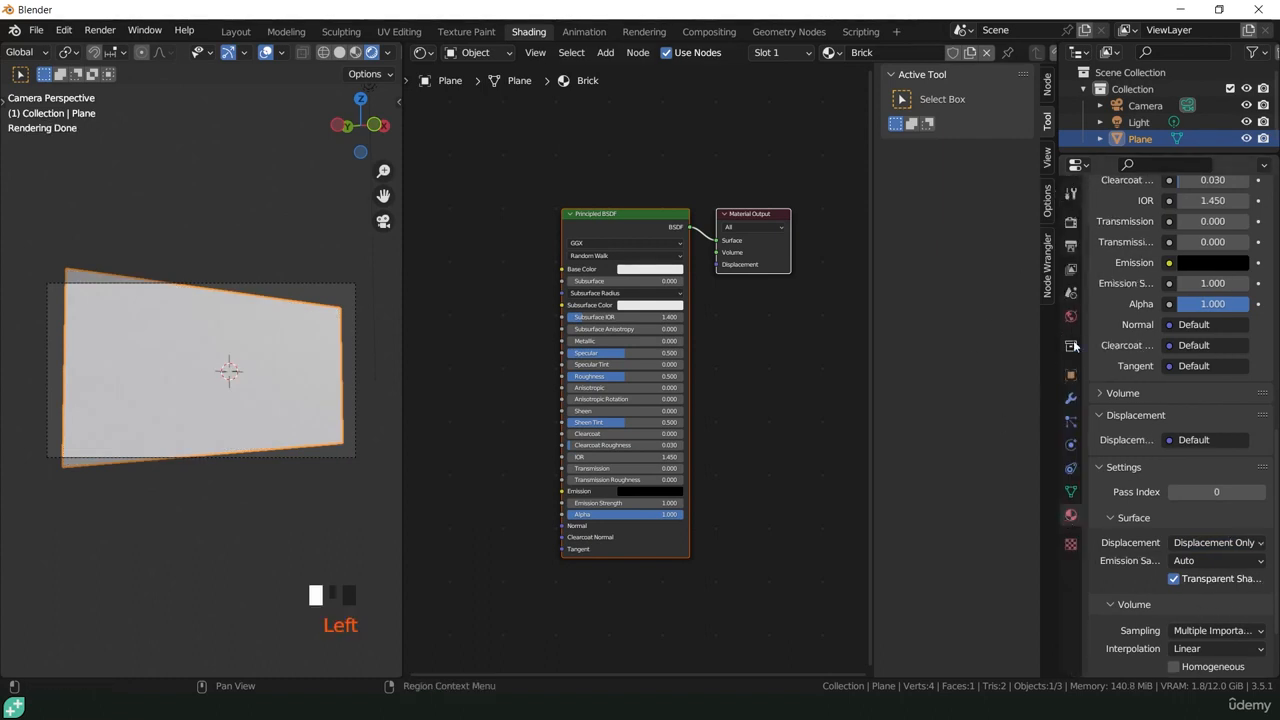
Step: Add a Subdivision Surface modifier to the plane, set it to Simple and enable Adaptive Subdivision
left_click(1071, 400)
left_click(1115, 220)
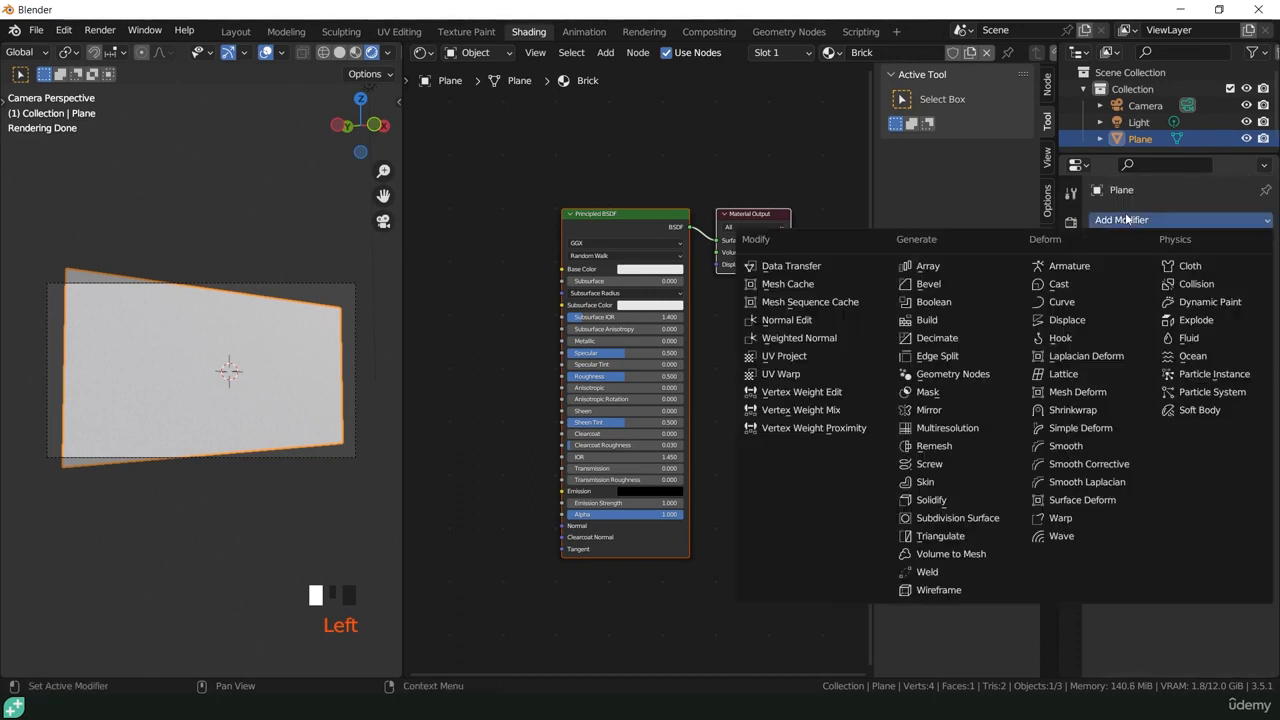
left_click(971, 520)
left_click(1222, 272)
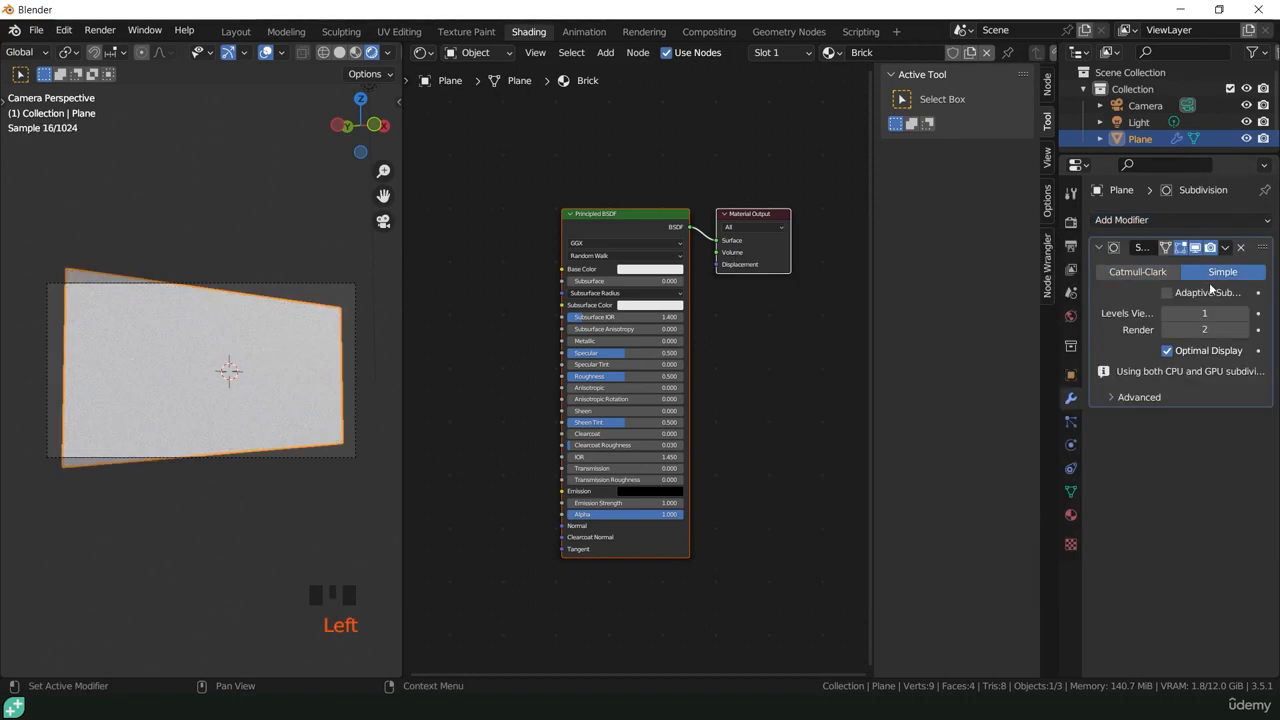
left_click(1170, 294)
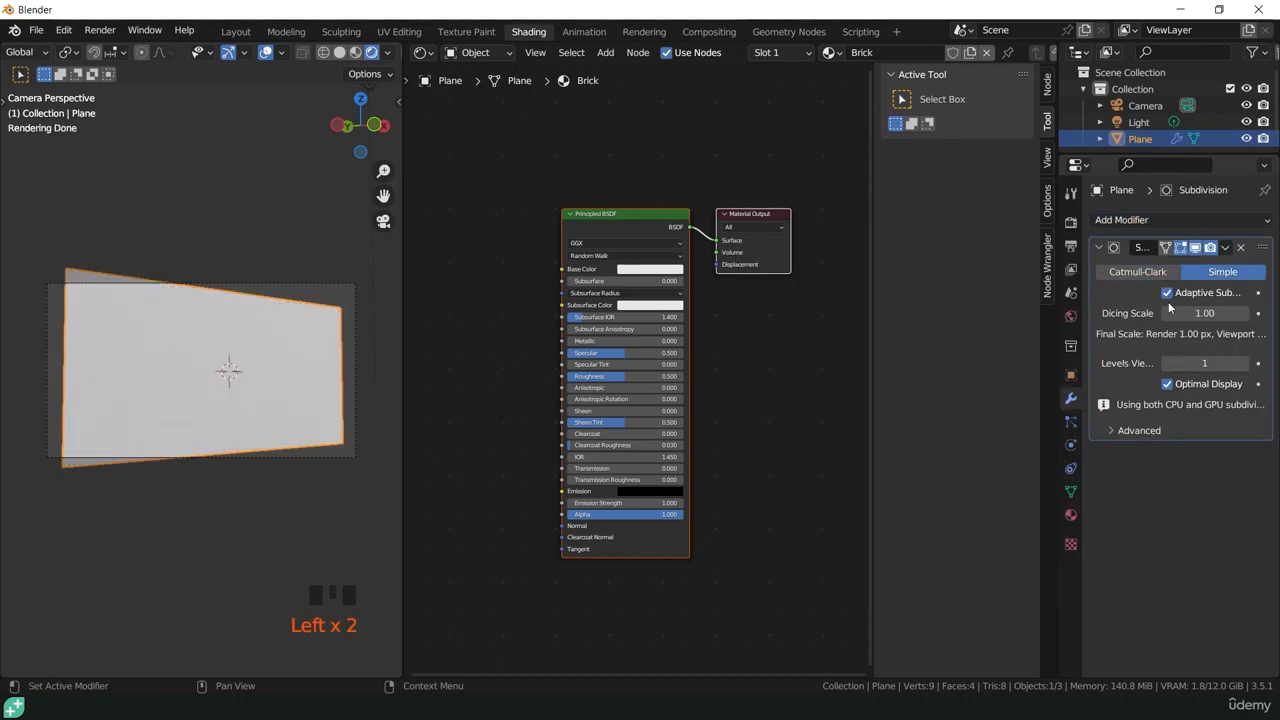
Step: Enable viewport denoising in the Cycles render settings with OptiX as the denoiser
left_click(1071, 222)
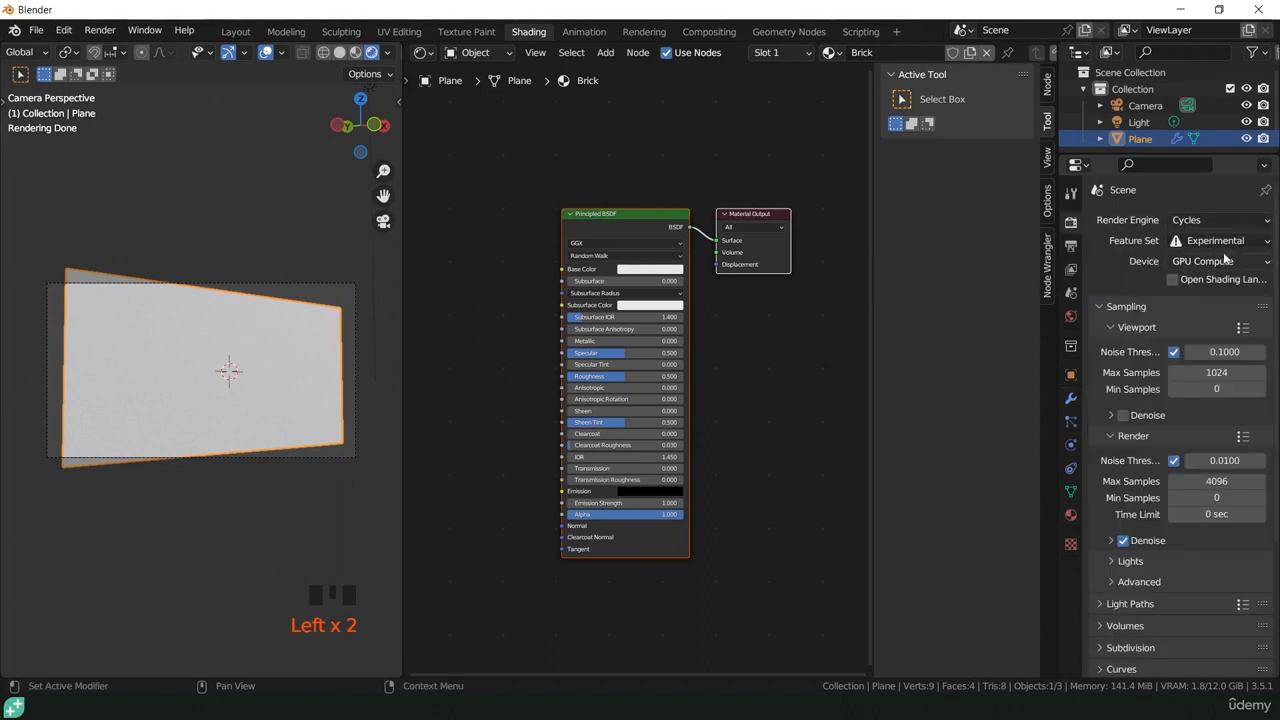
left_click(1124, 416)
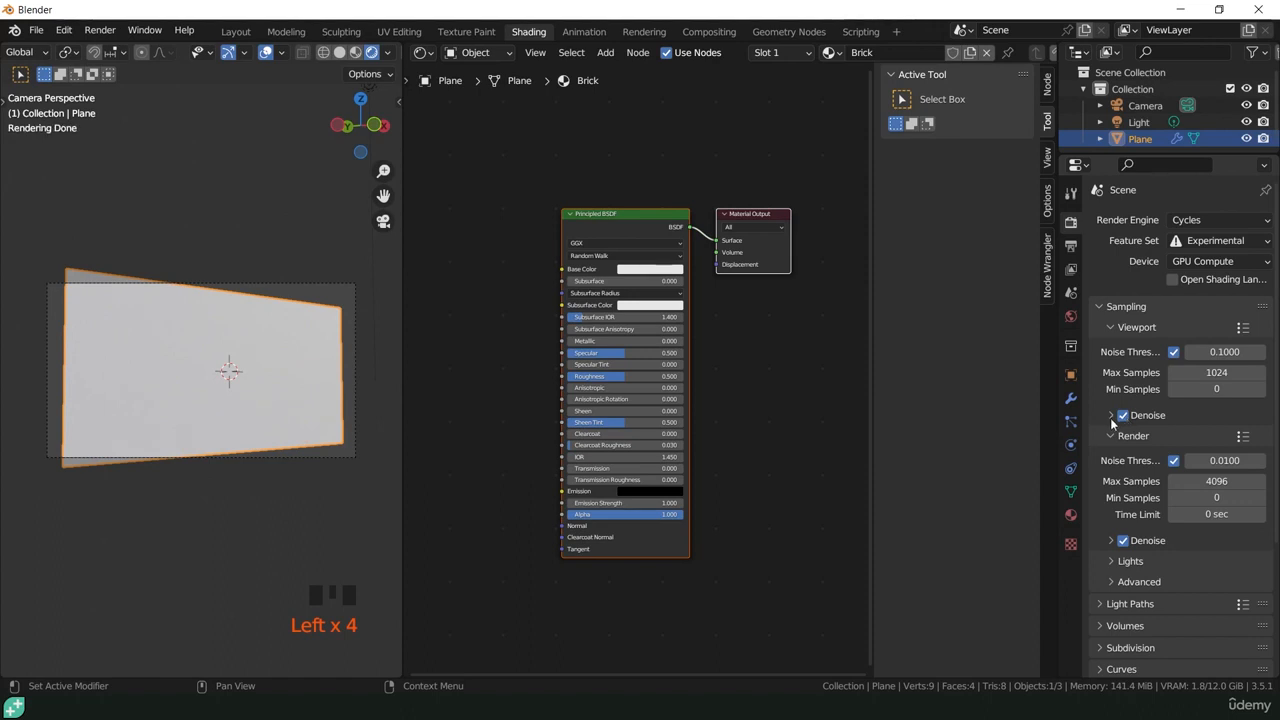
left_click(1110, 415)
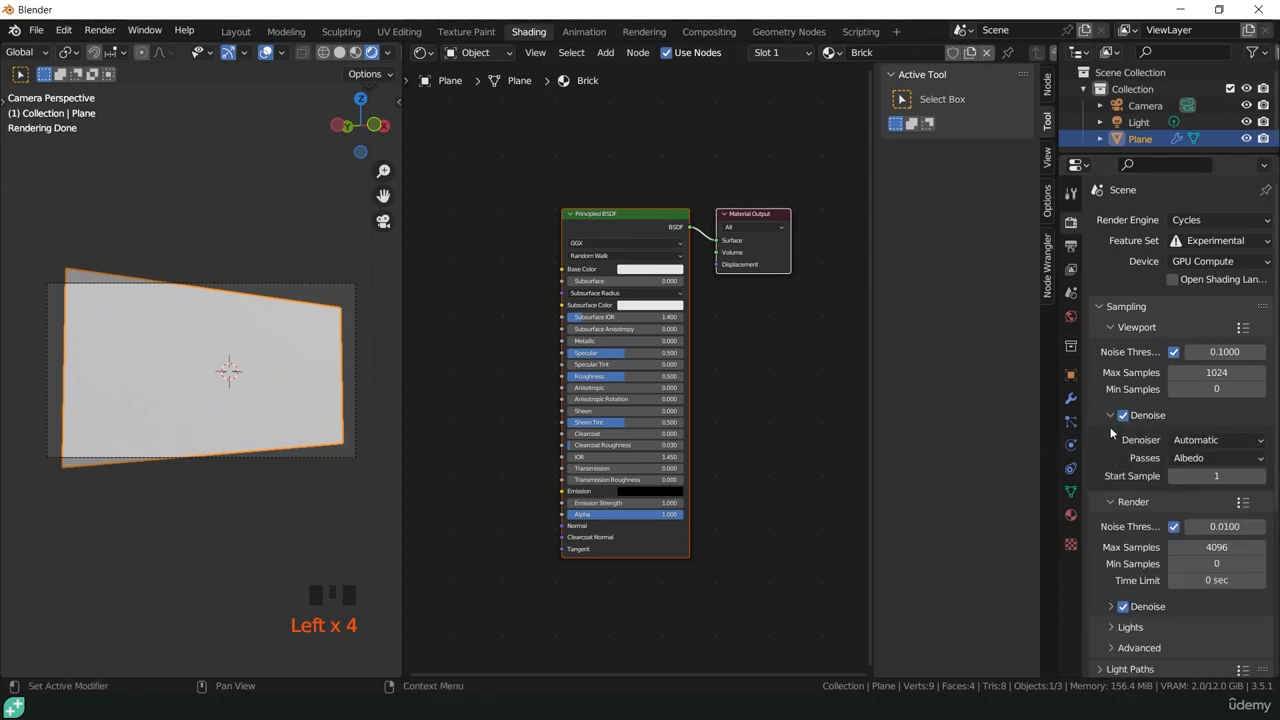
left_click(1212, 440)
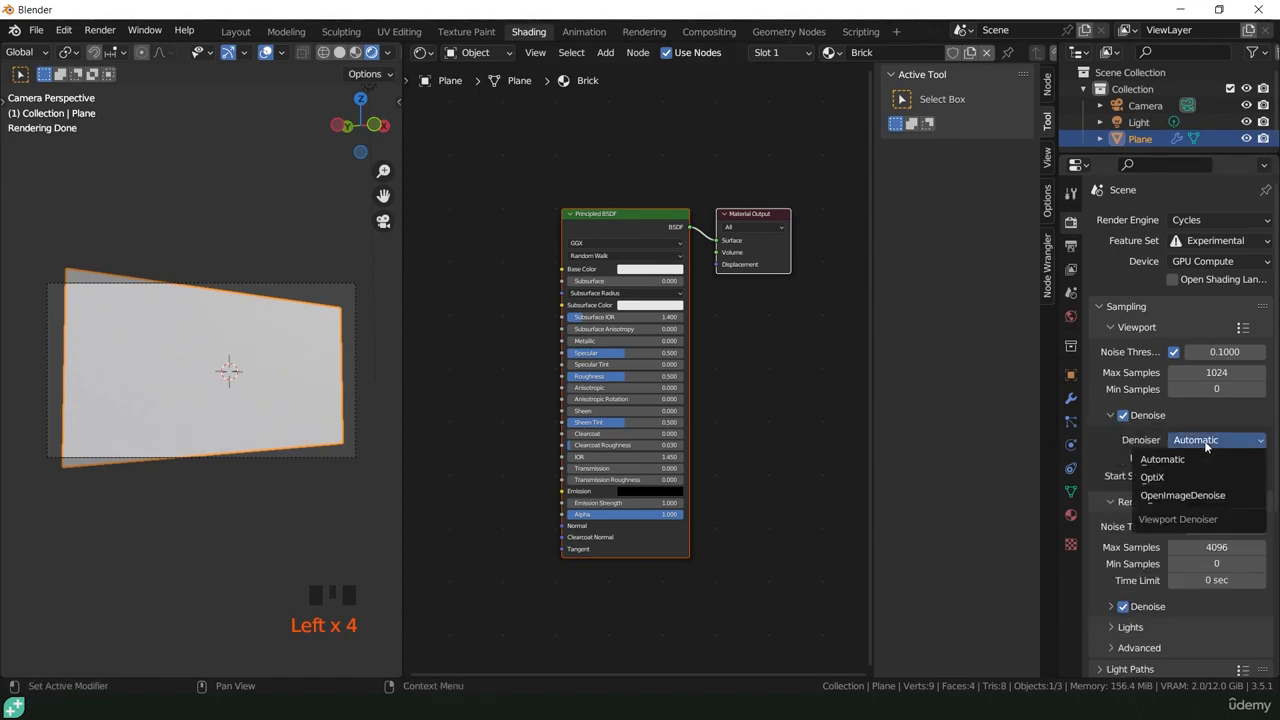
left_click(1162, 477)
left_click(1158, 415)
Step: Assign the scene's Camera as the dicing camera in the render subdivision settings
scroll(1145, 500, "down", 3)
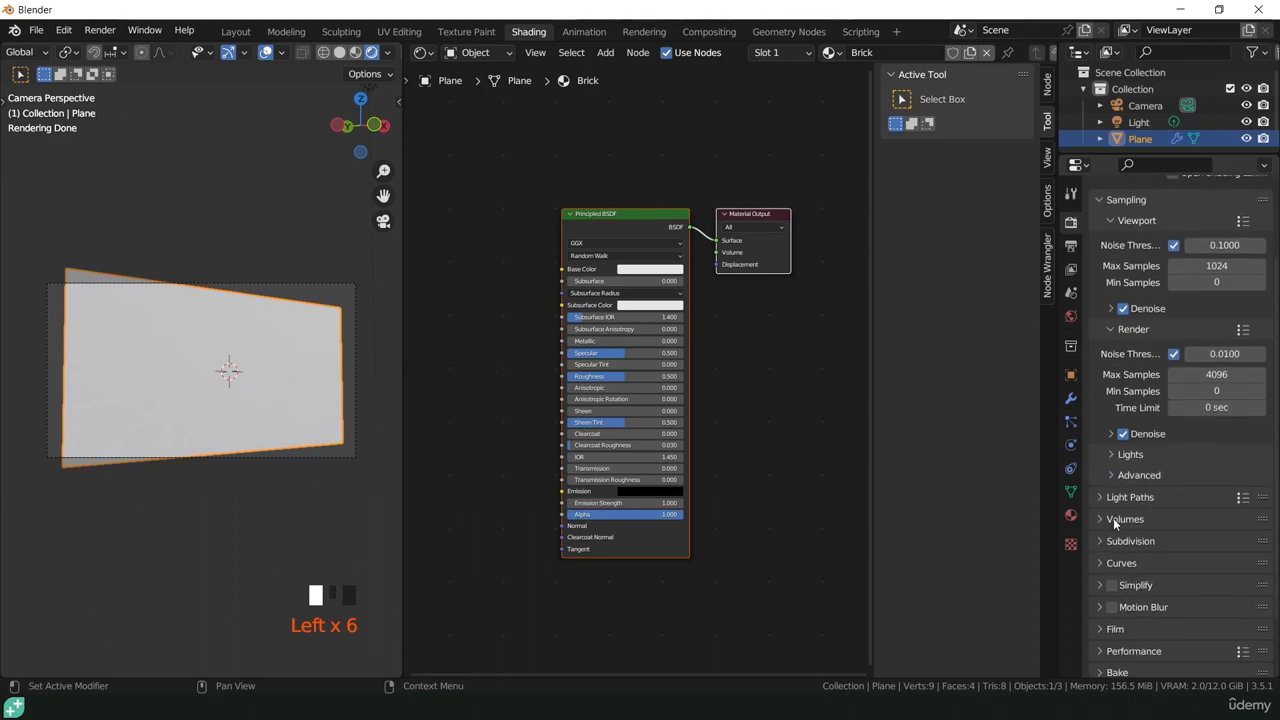
left_click(1116, 541)
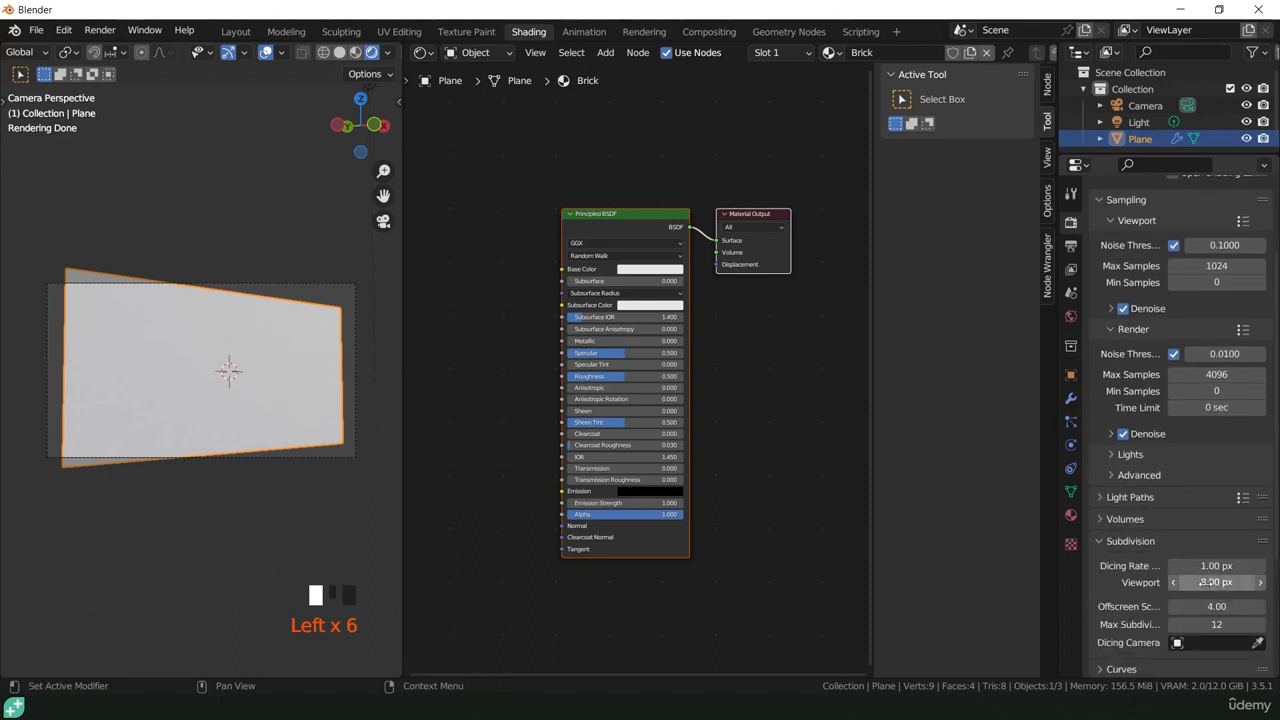
left_click(1183, 643)
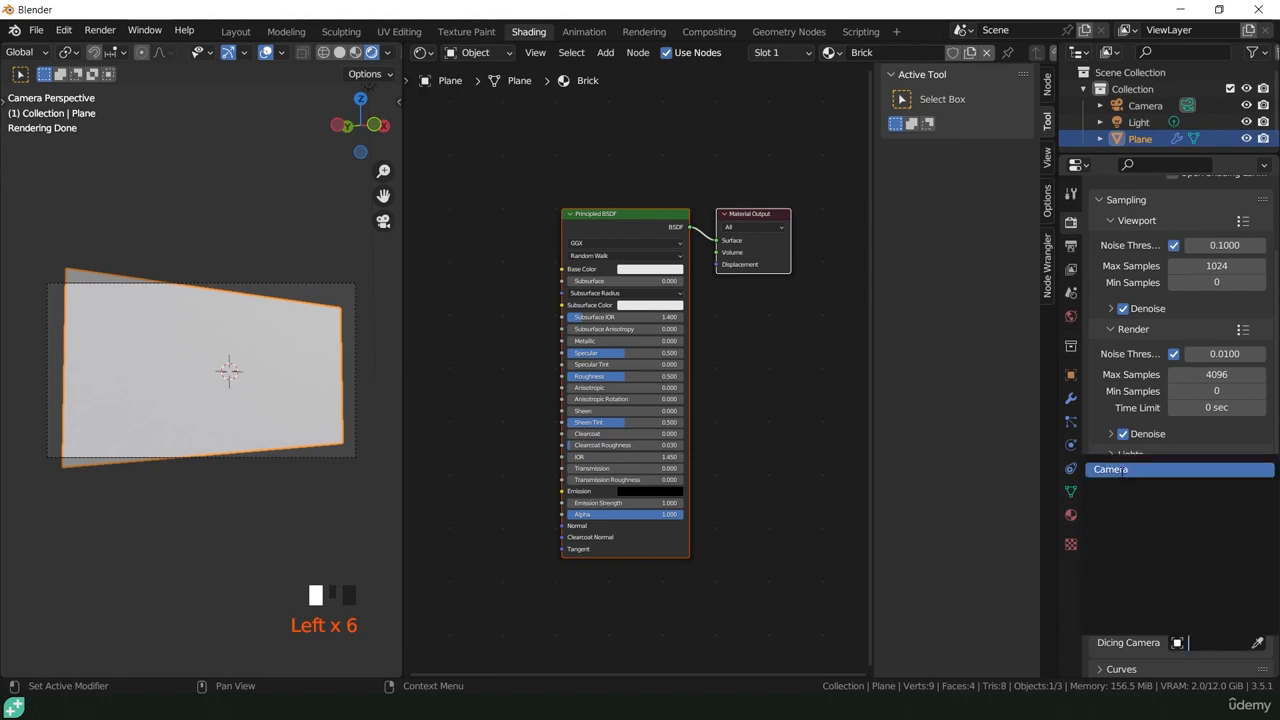
left_click(1120, 470)
left_click(1100, 541)
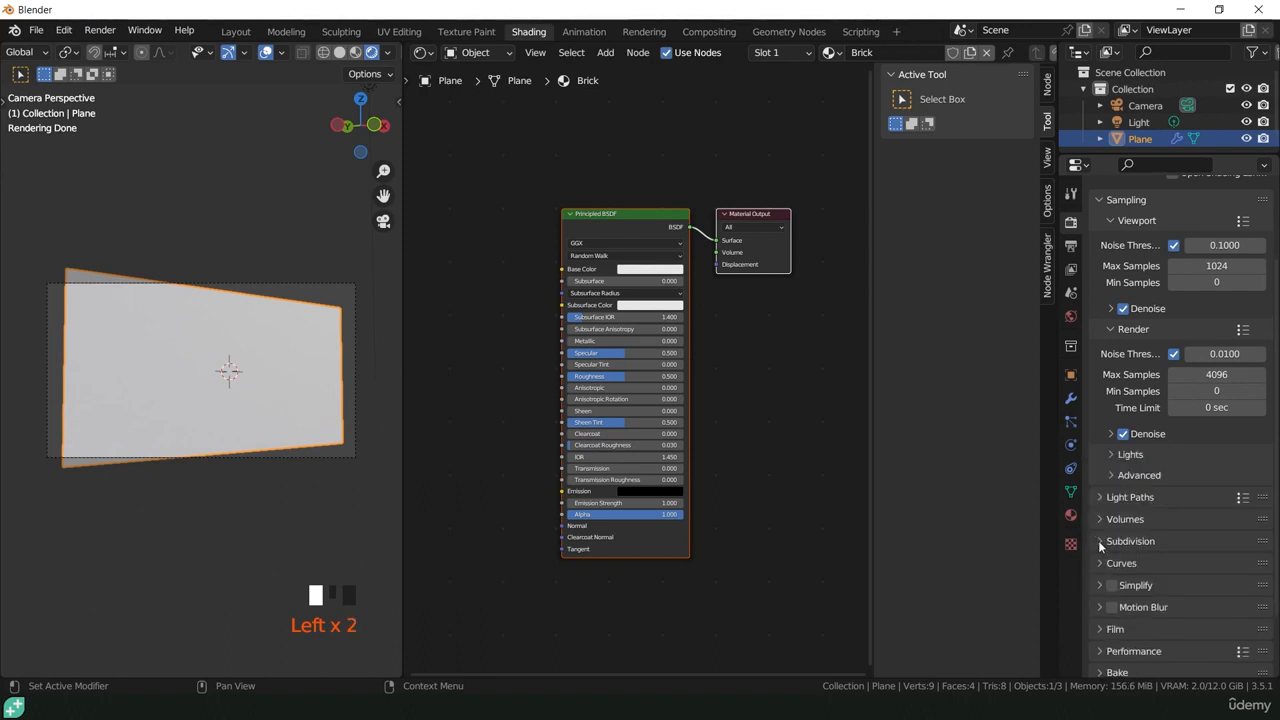
Step: Select the light above the plane in the 3D scene and change its type to Sun
middle_click_drag(175, 417, 217, 314)
scroll(286, 427, "down", 4)
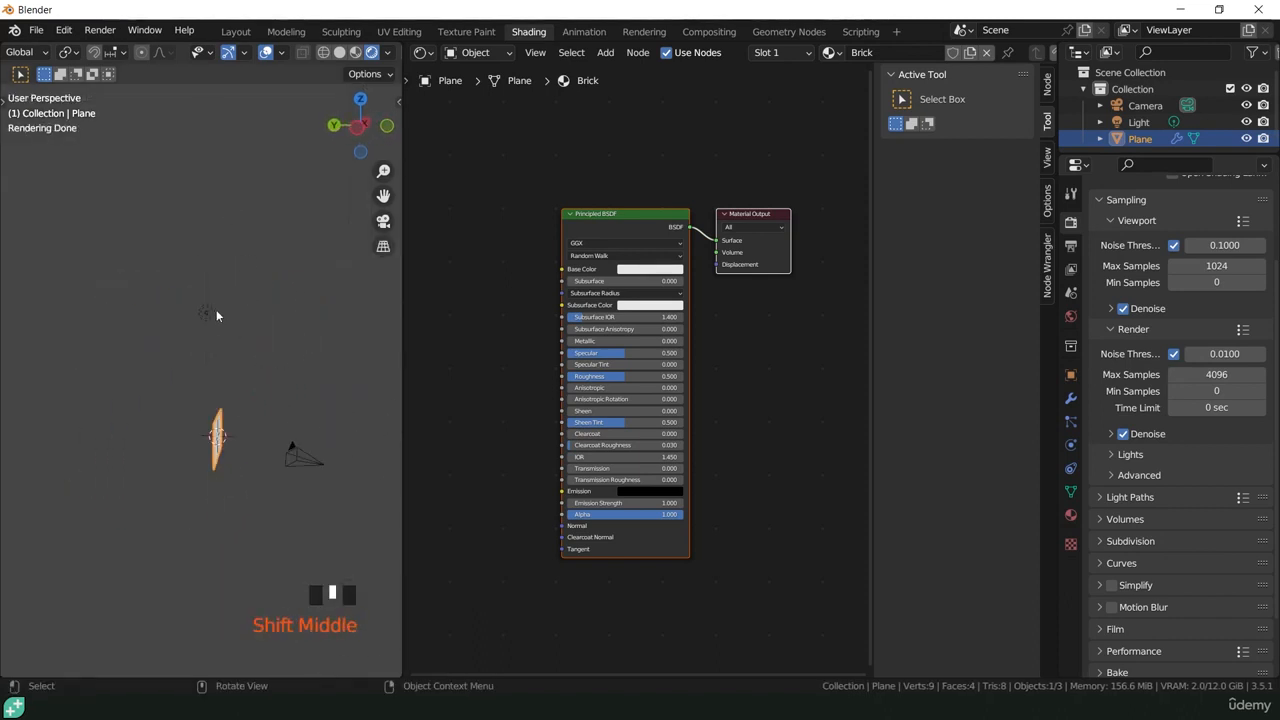
left_click(207, 313)
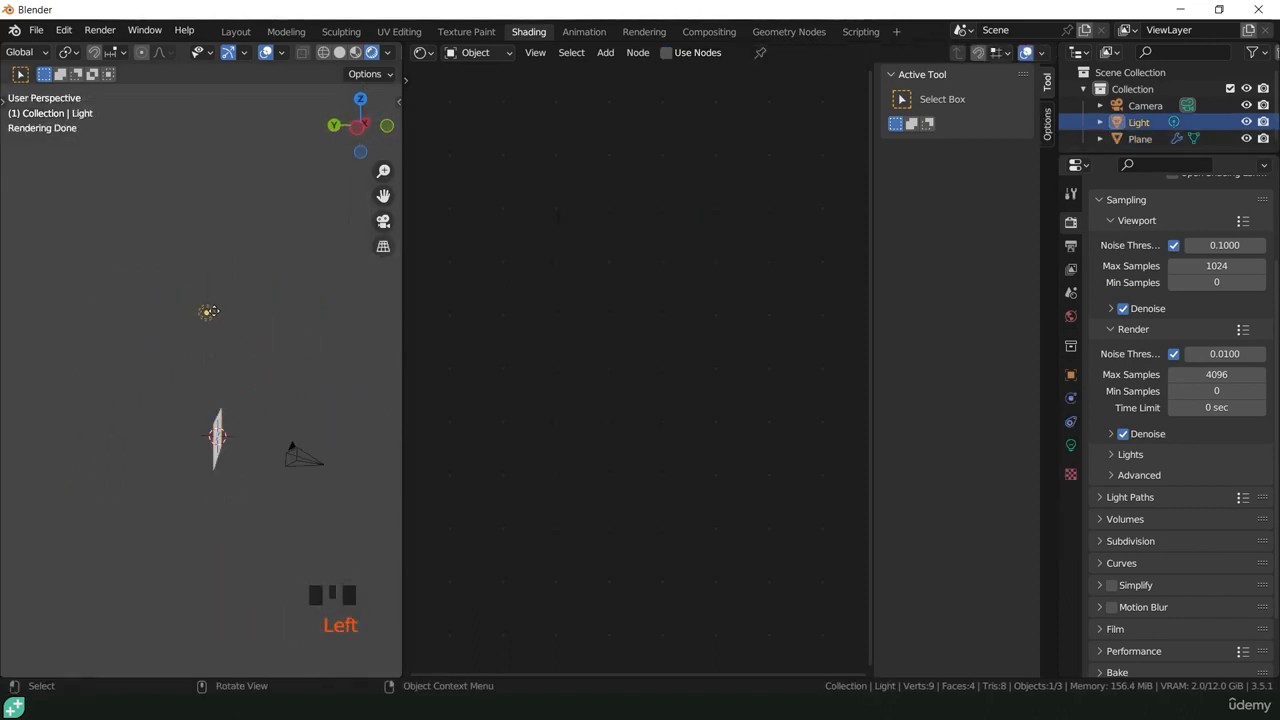
left_click(1071, 447)
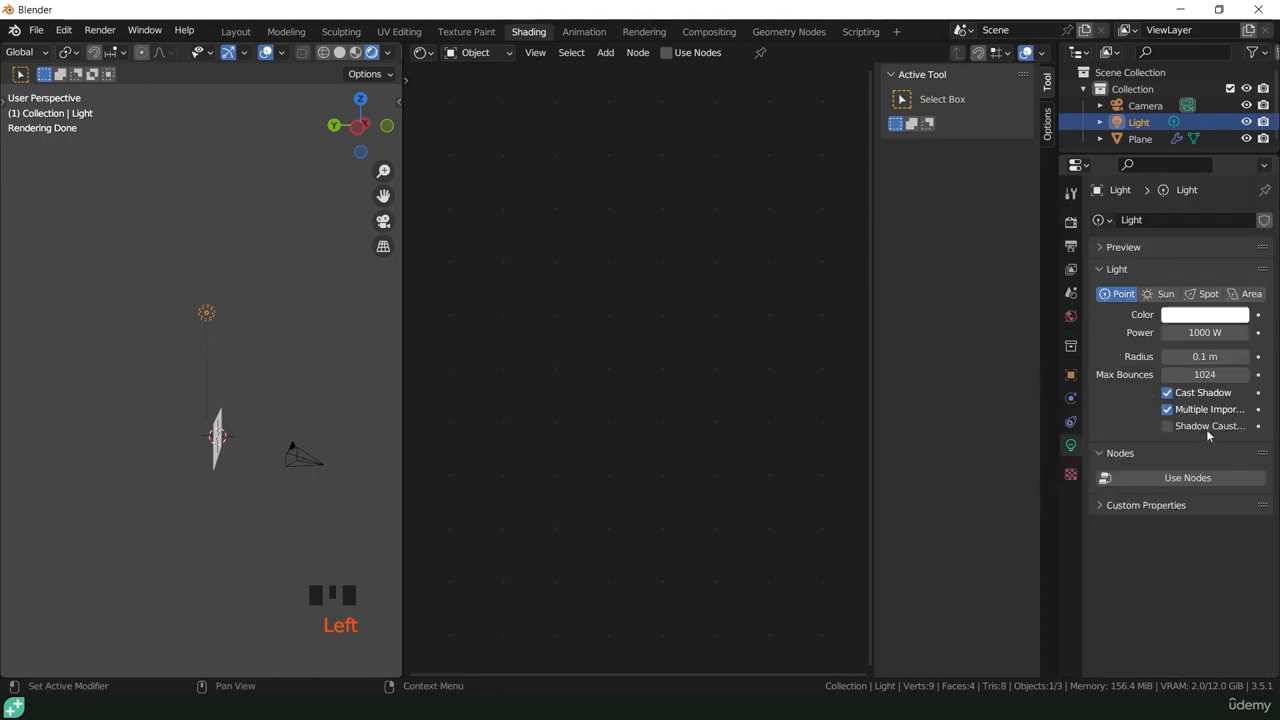
double_click(1166, 294)
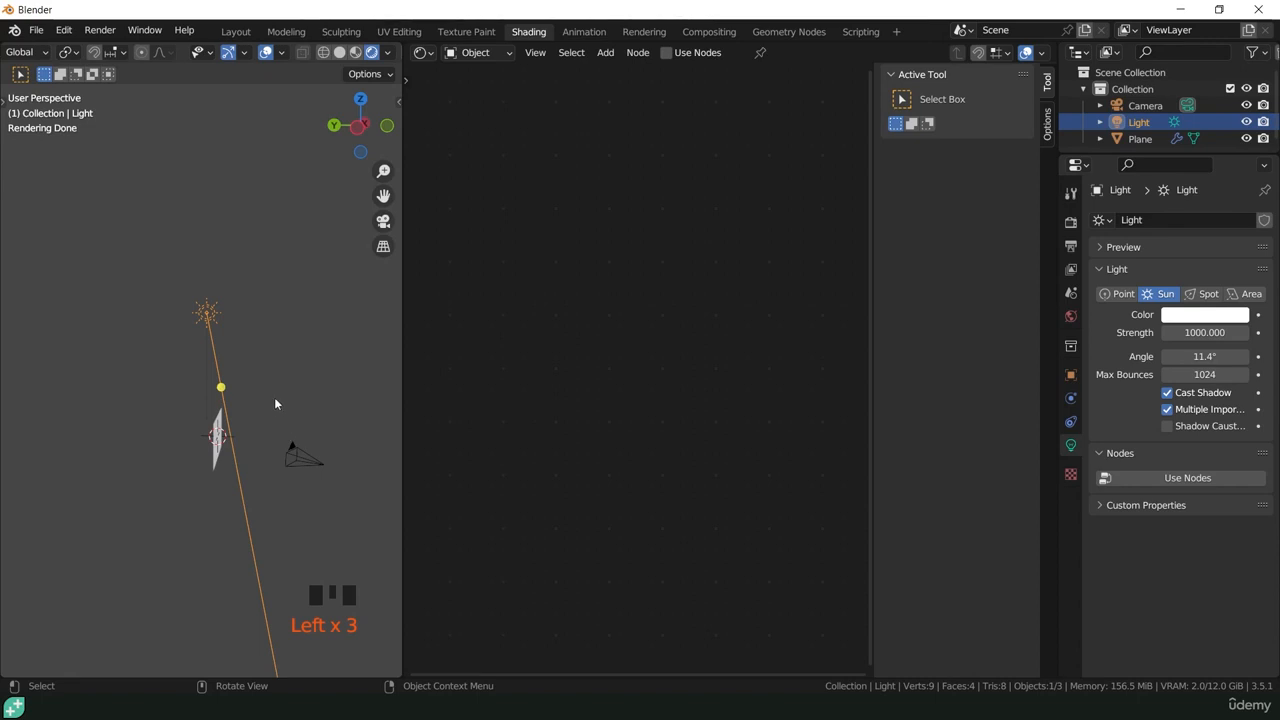
Step: Move the sun light over to the camera's side and rotate it about 58° around global X so it shines on the plane, as seen through the camera
key("g")
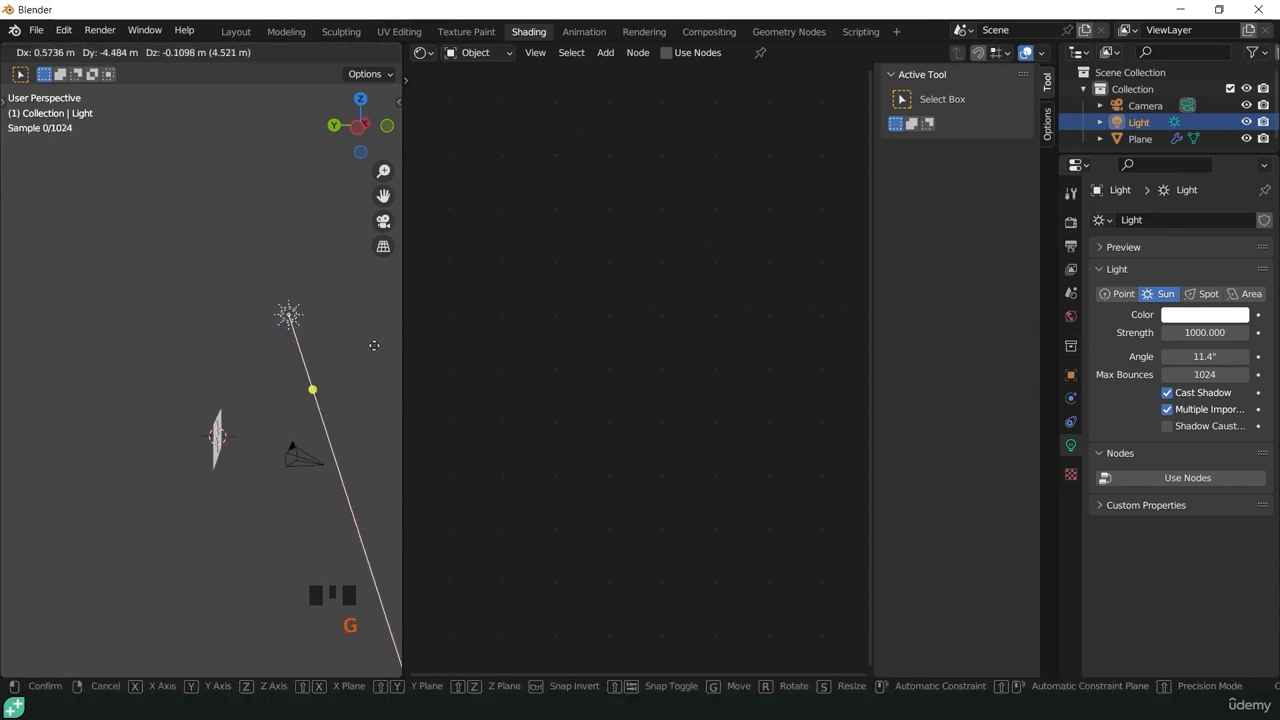
left_click(390, 348)
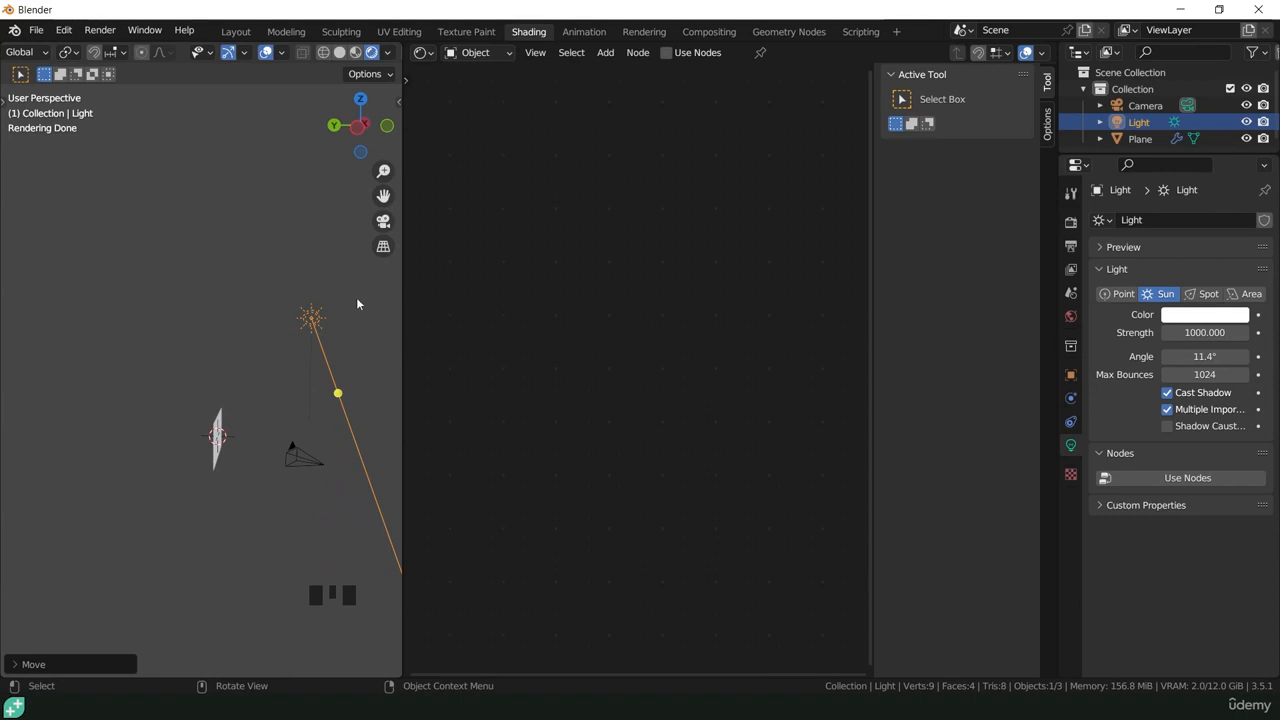
key("r")
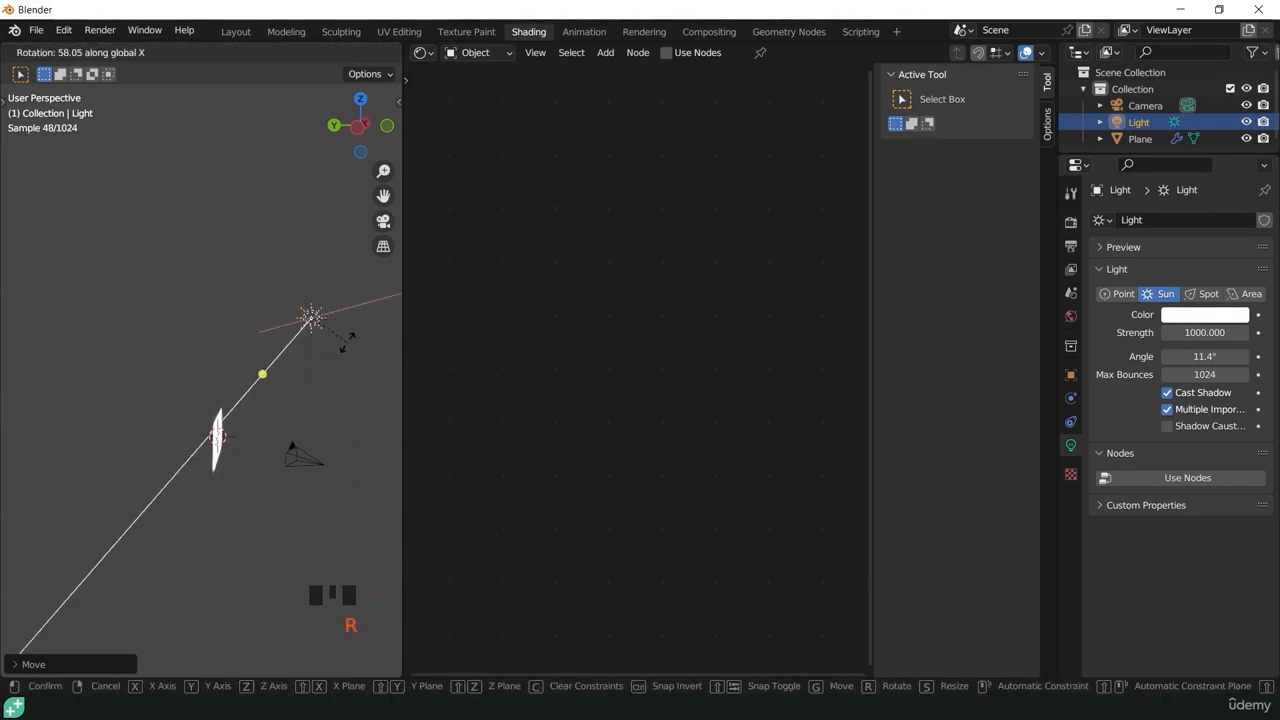
left_click(347, 348)
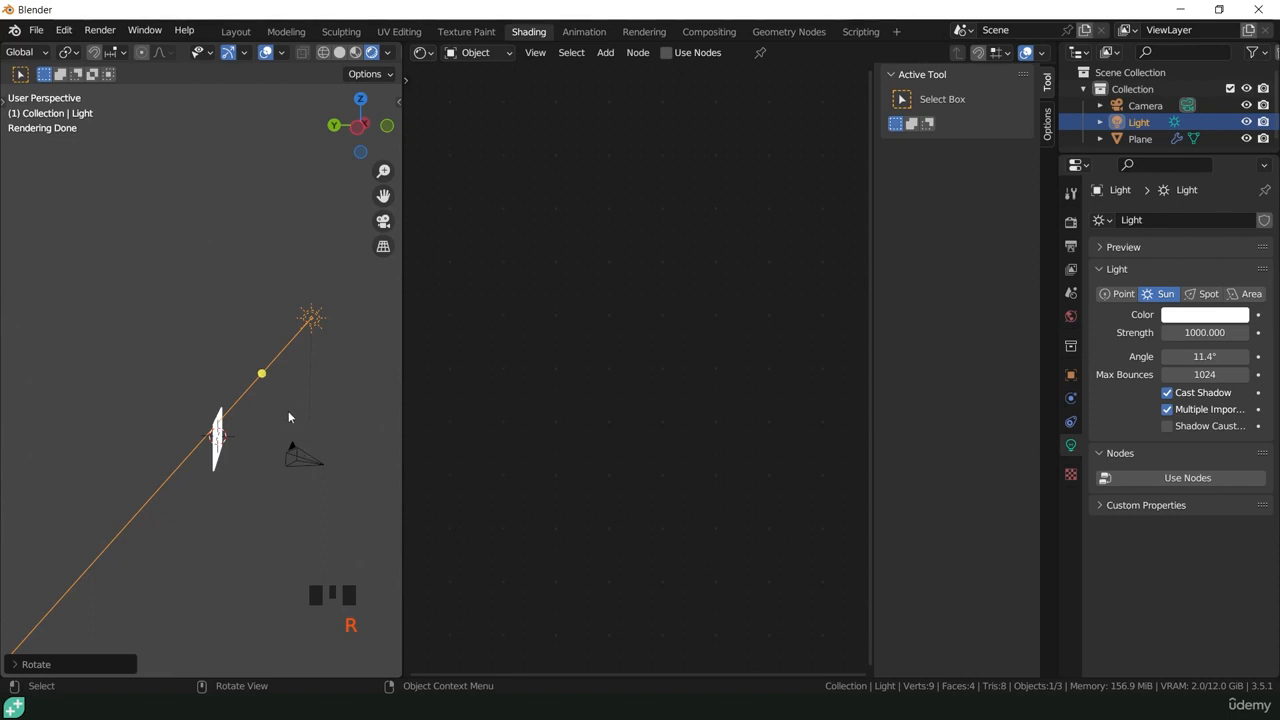
key("KP_0")
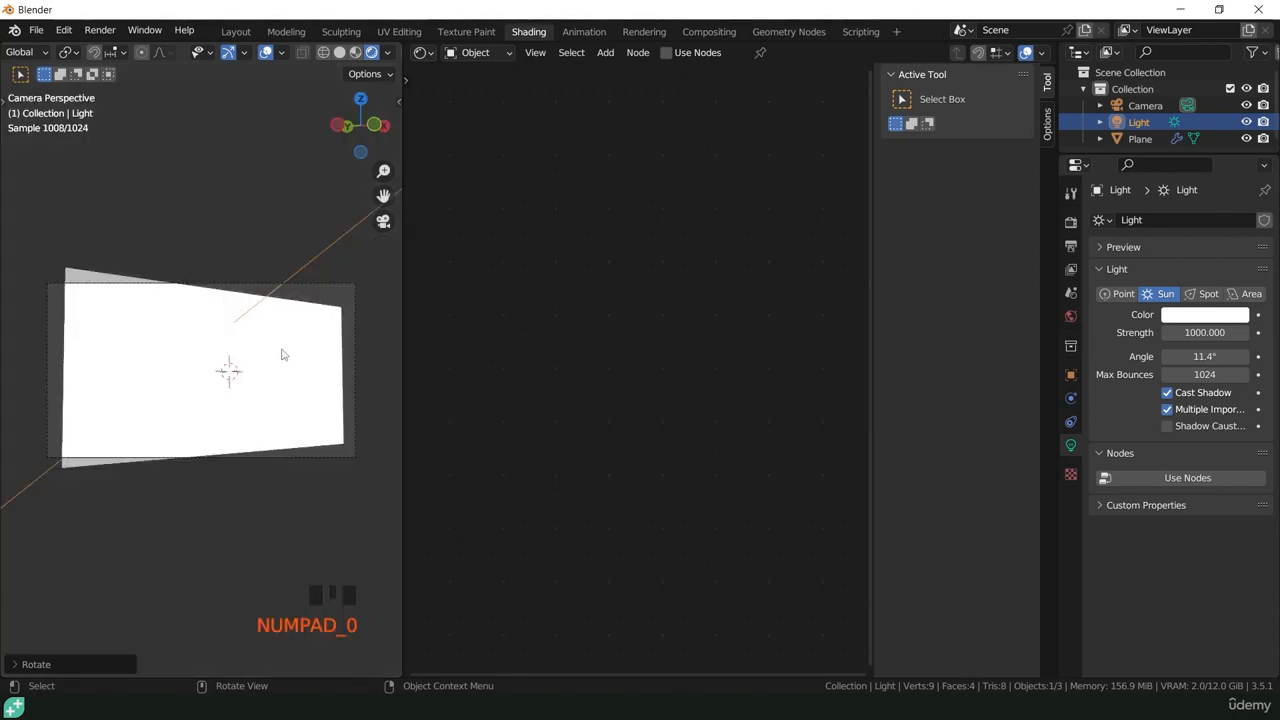
Step: Select the plane and save the project in the Brick folder as Brick_start
left_click(308, 366)
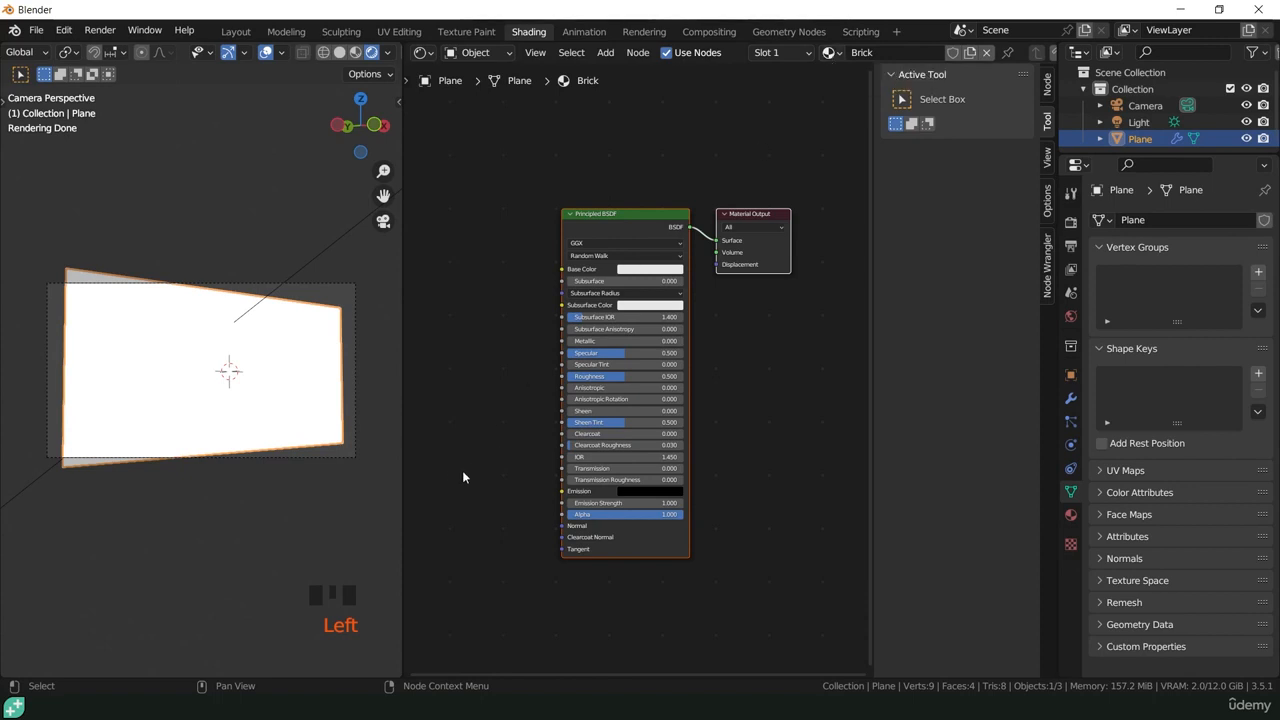
left_click(36, 30)
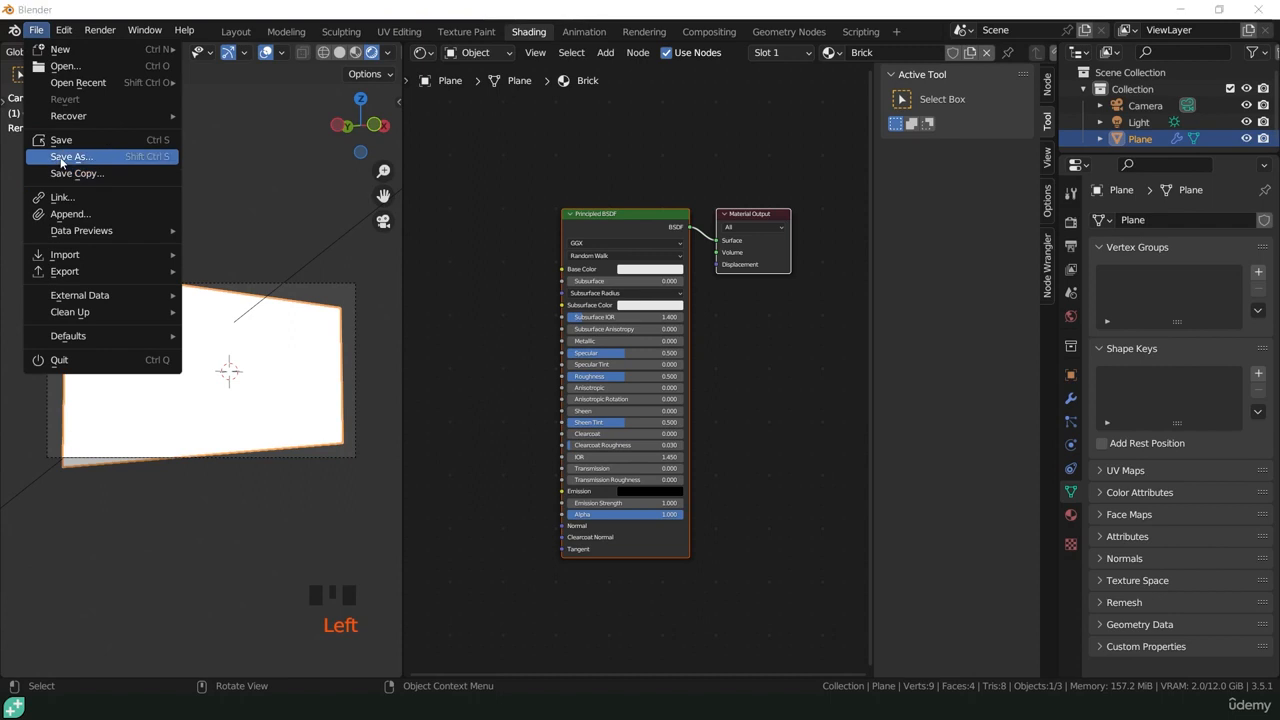
left_click(70, 157)
type("Brick_start")
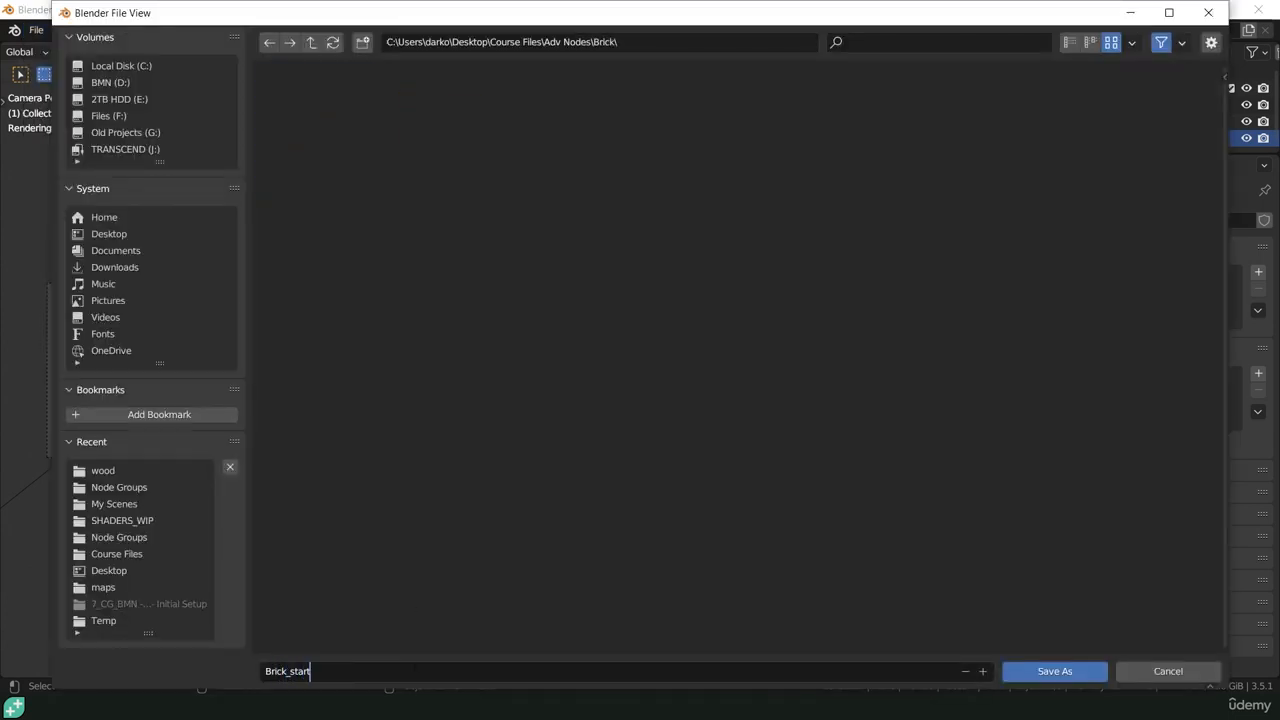
key("Return")
left_click(1066, 672)
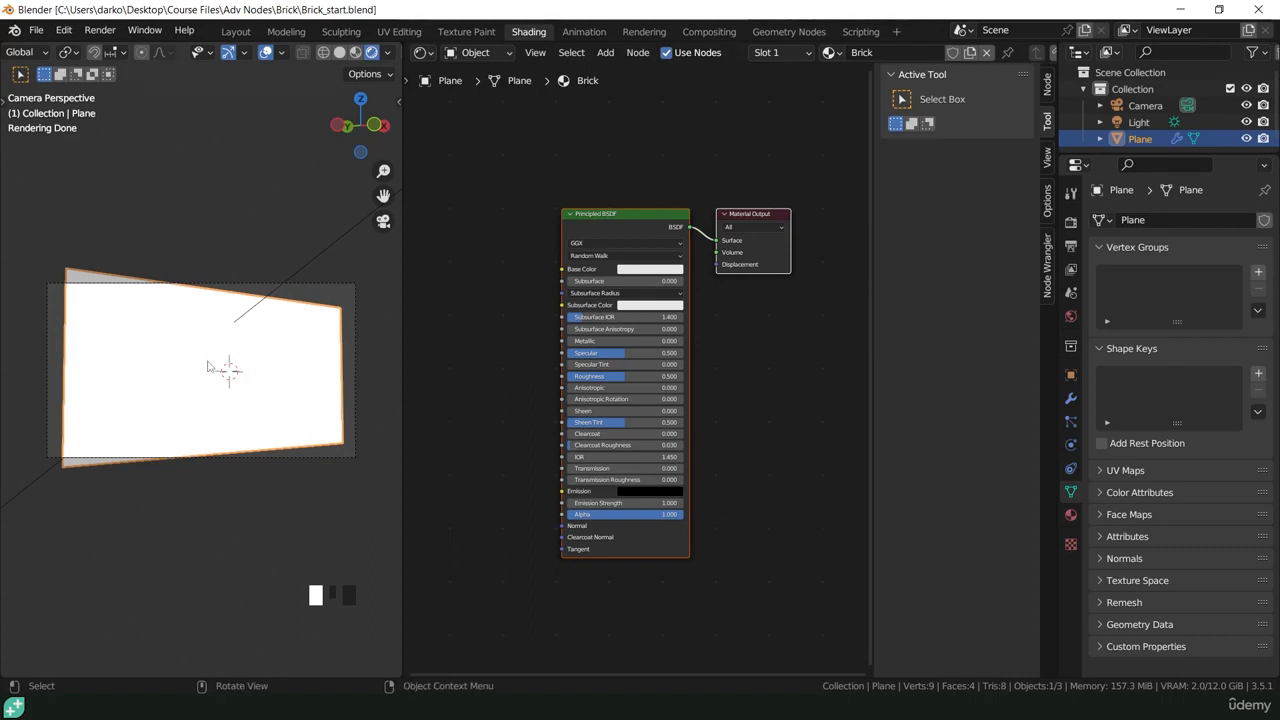
Step: Hide the shader node editor's sidebar to free up workspace
left_click(743, 435)
key("n")
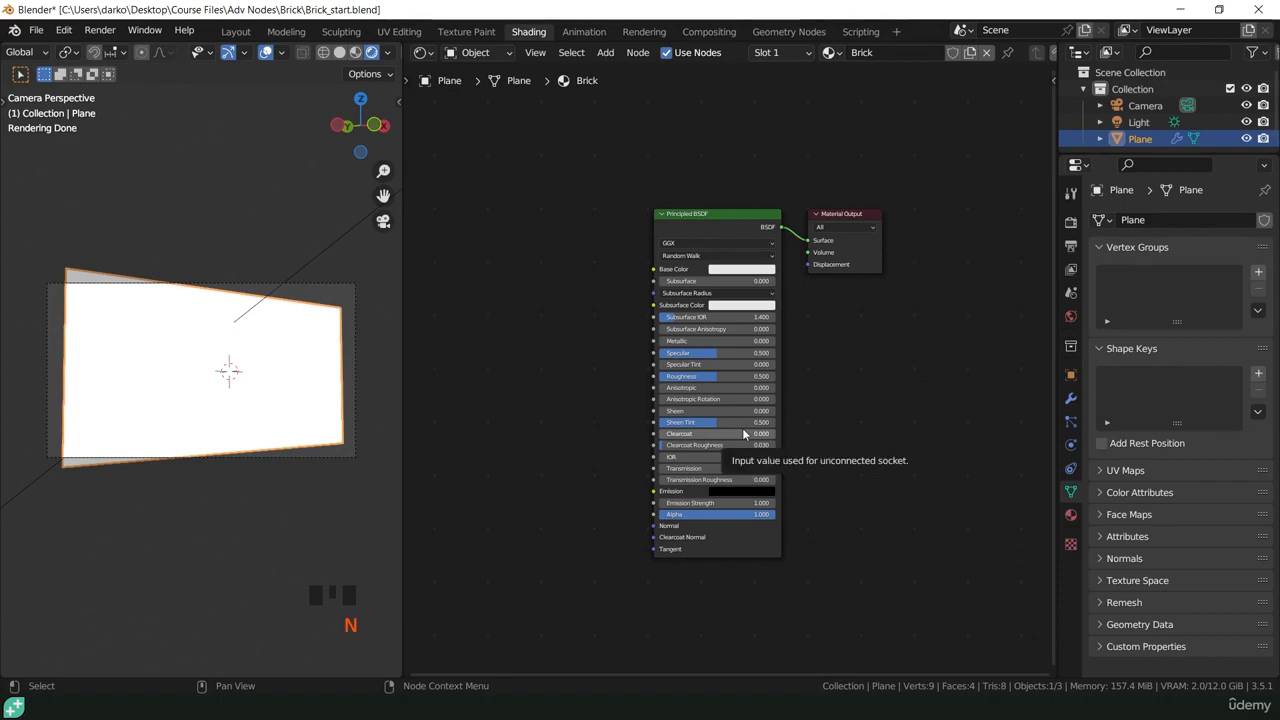